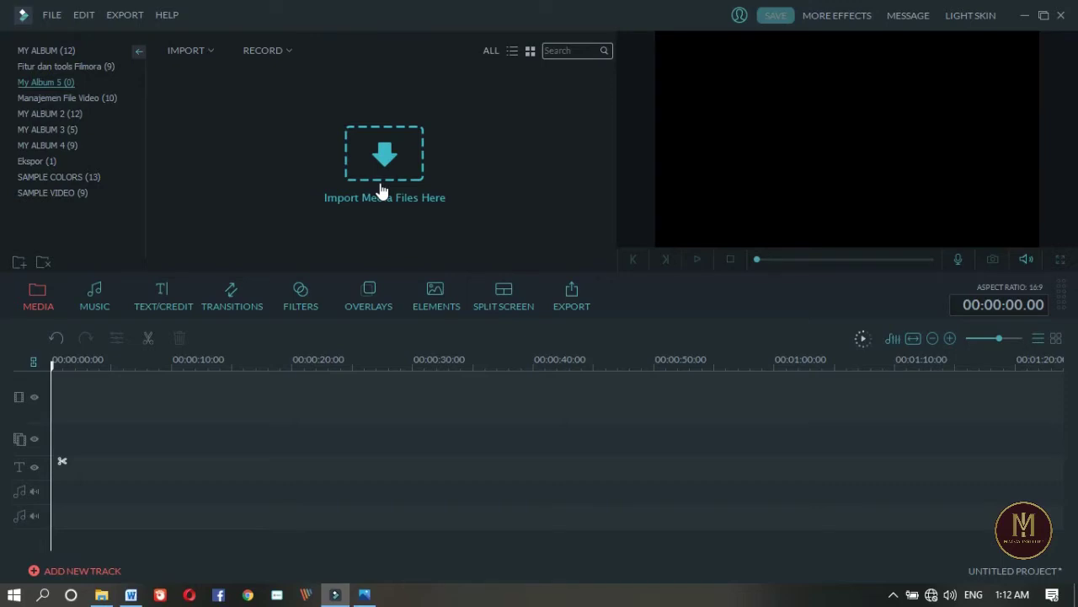
- Import Karakter Animasi Guru, Scene 3 Background Papan Tulis, Scene 3 Lambang Pancasila and Scene 4 Ilustrasi Para Tokoh Perumus Pancasila into My Album 5
click(380, 189)
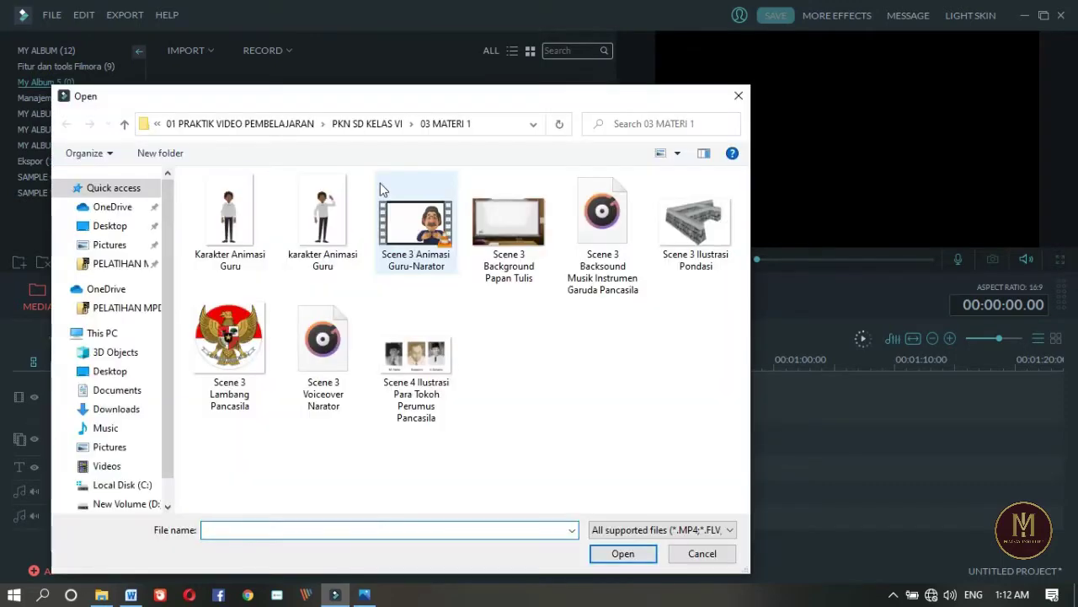
click(519, 263)
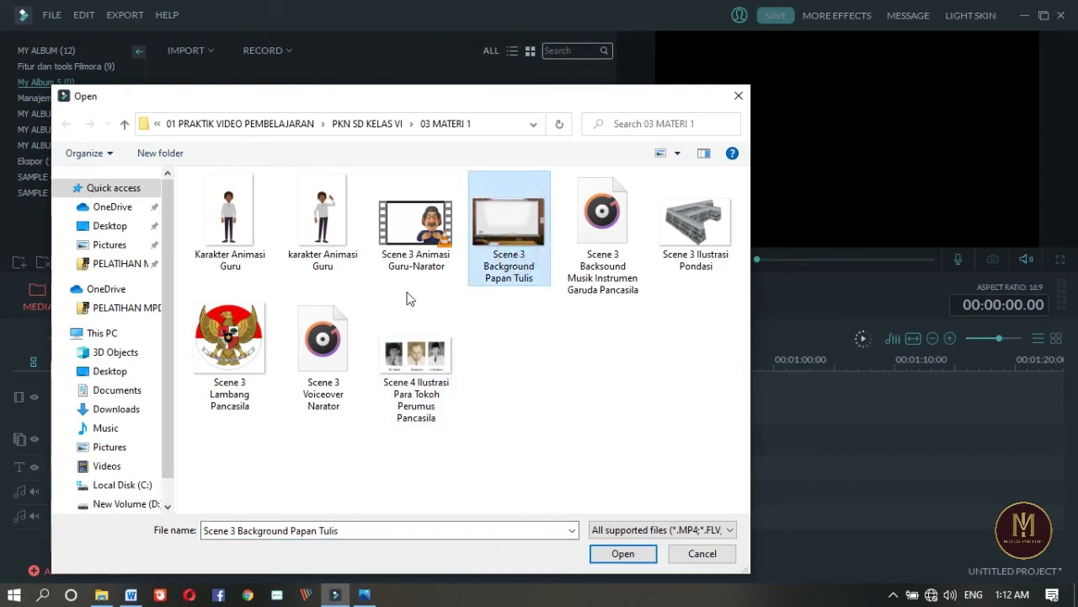
ctrl+click(244, 253)
ctrl+click(237, 325)
ctrl+click(421, 350)
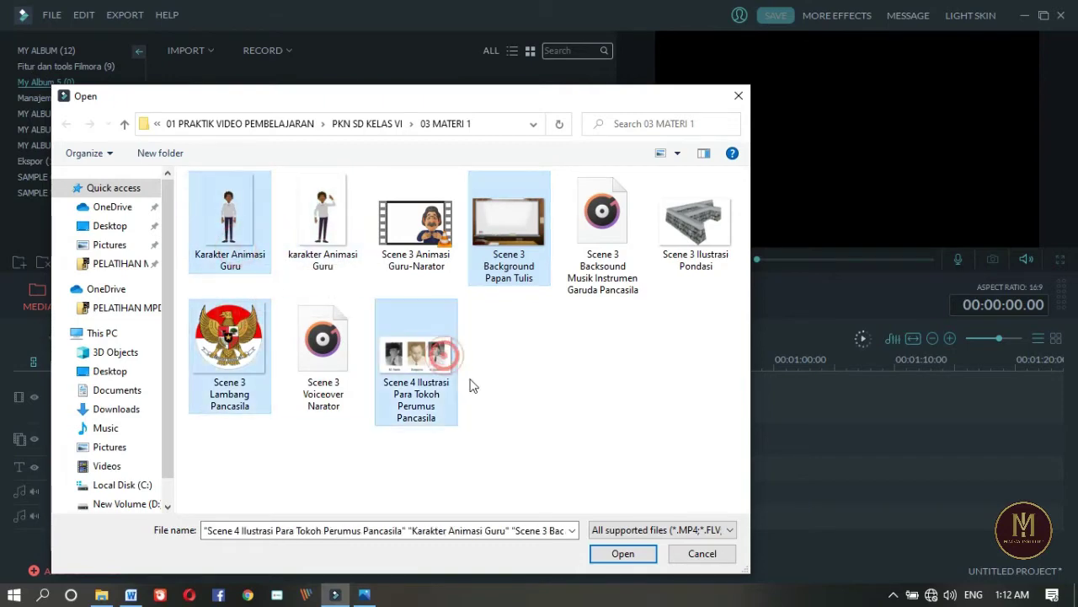
click(624, 553)
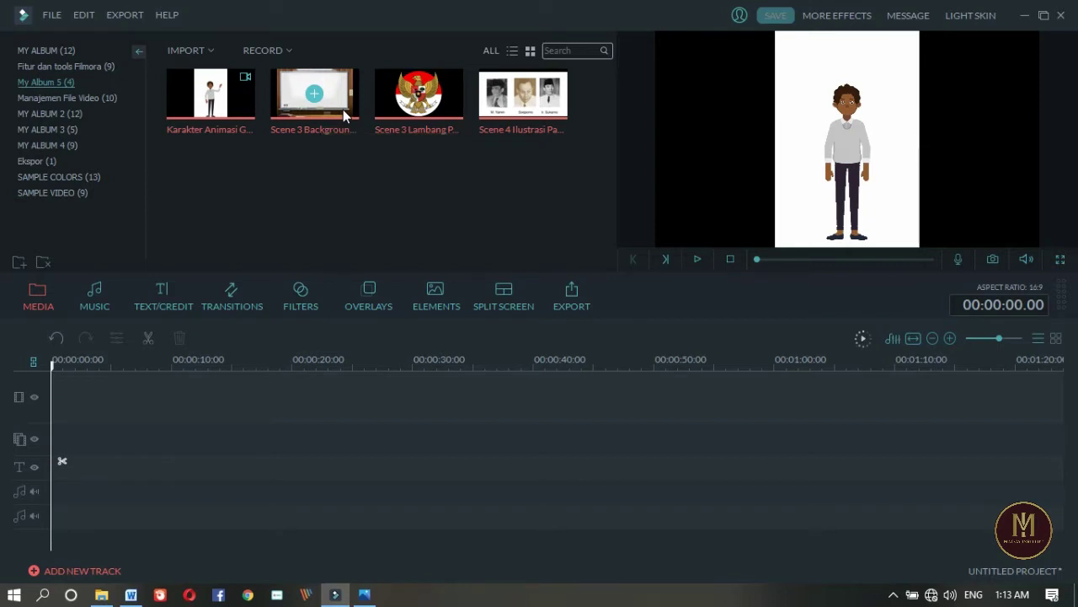
- Place the Scene 3 Background Papan Tulis image at the start of the video track and open its photo settings
drag(342, 116, 294, 217)
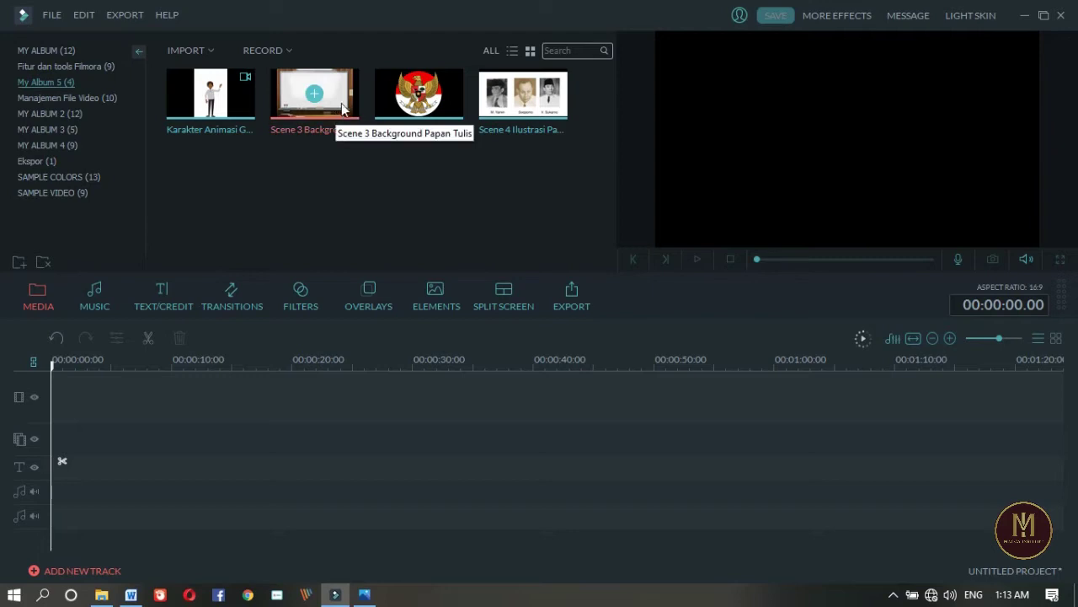
drag(343, 110, 139, 396)
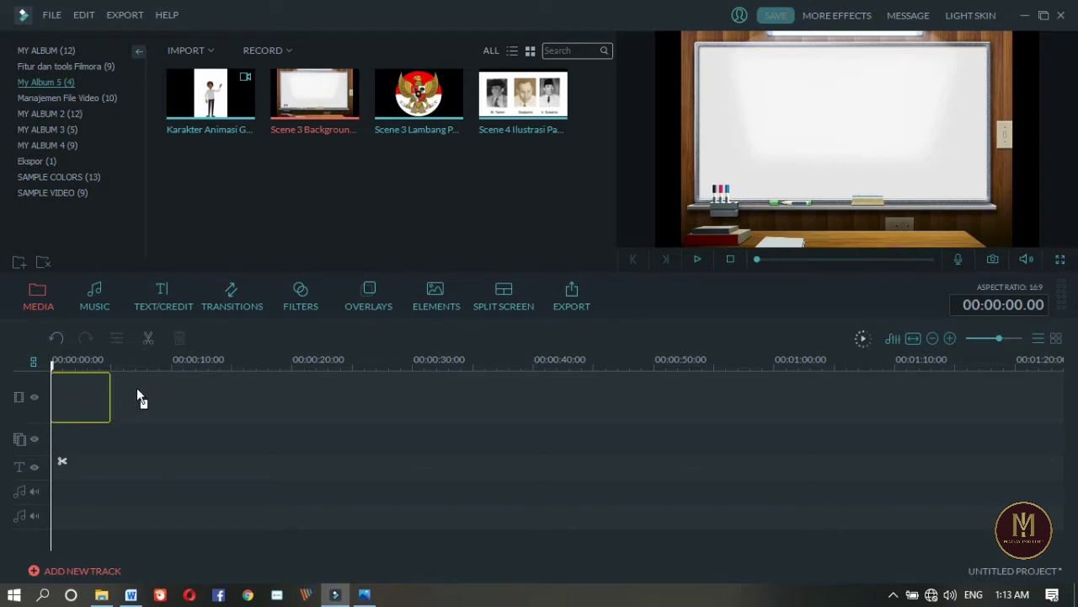
drag(96, 403, 97, 404)
double_click(97, 405)
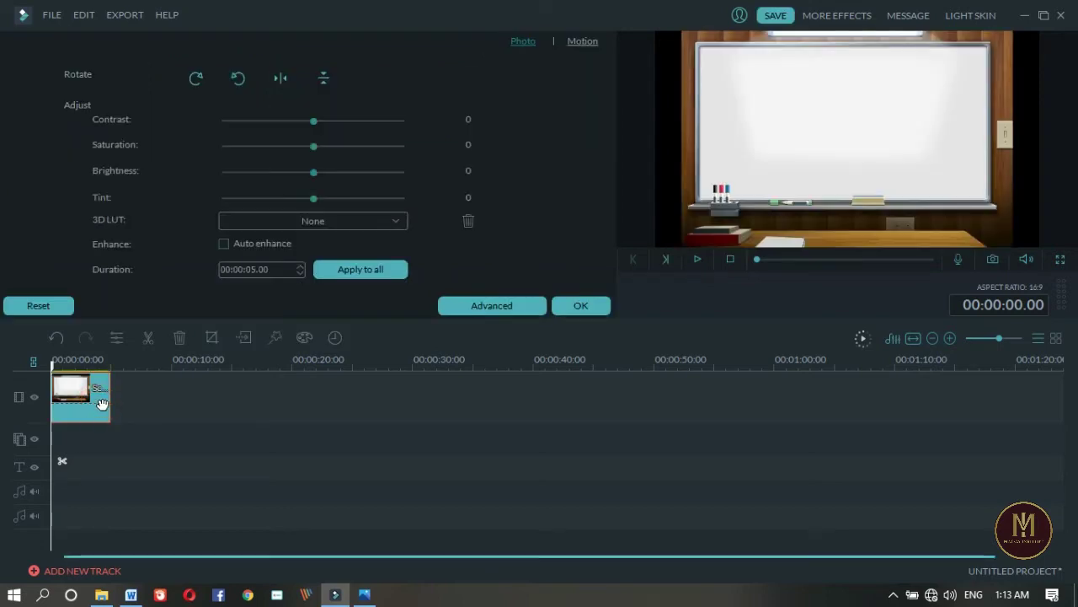
click(596, 307)
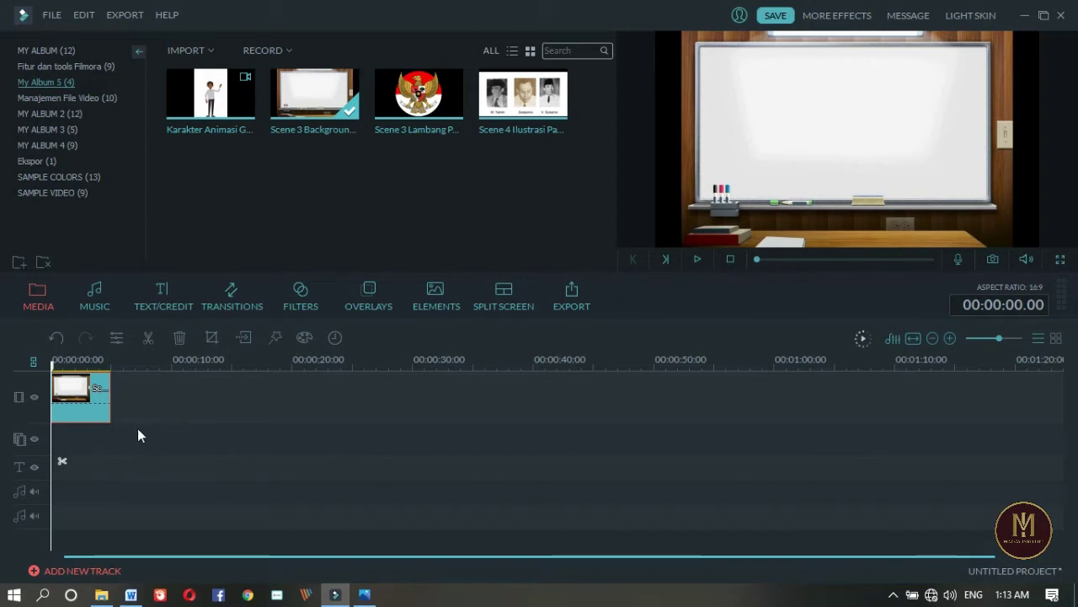
double_click(80, 406)
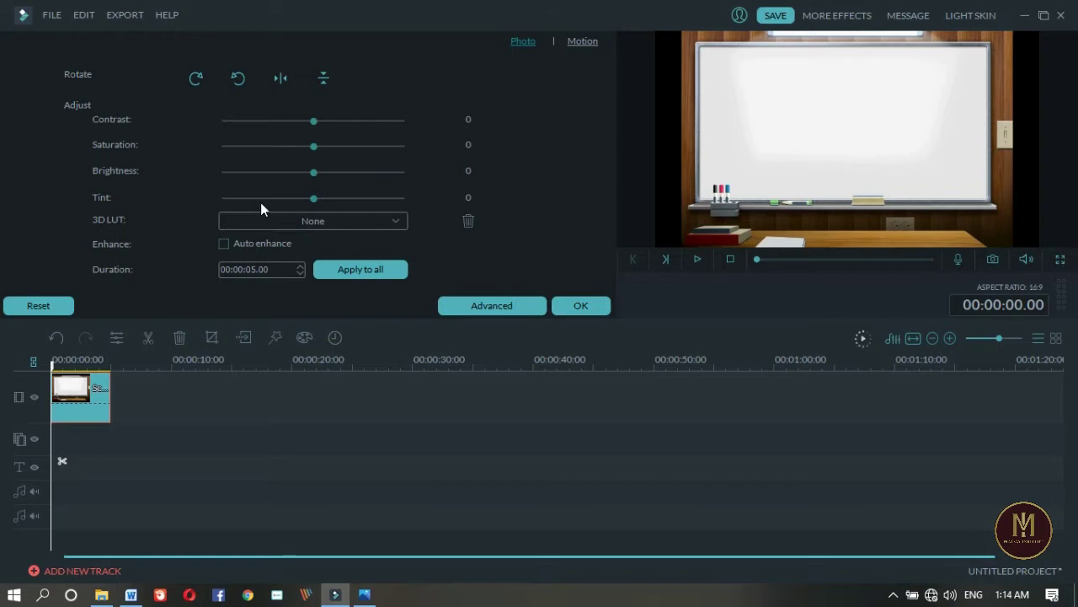
- Try rotating the whiteboard image a quarter turn clockwise and counterclockwise, returning it upright each time
click(196, 78)
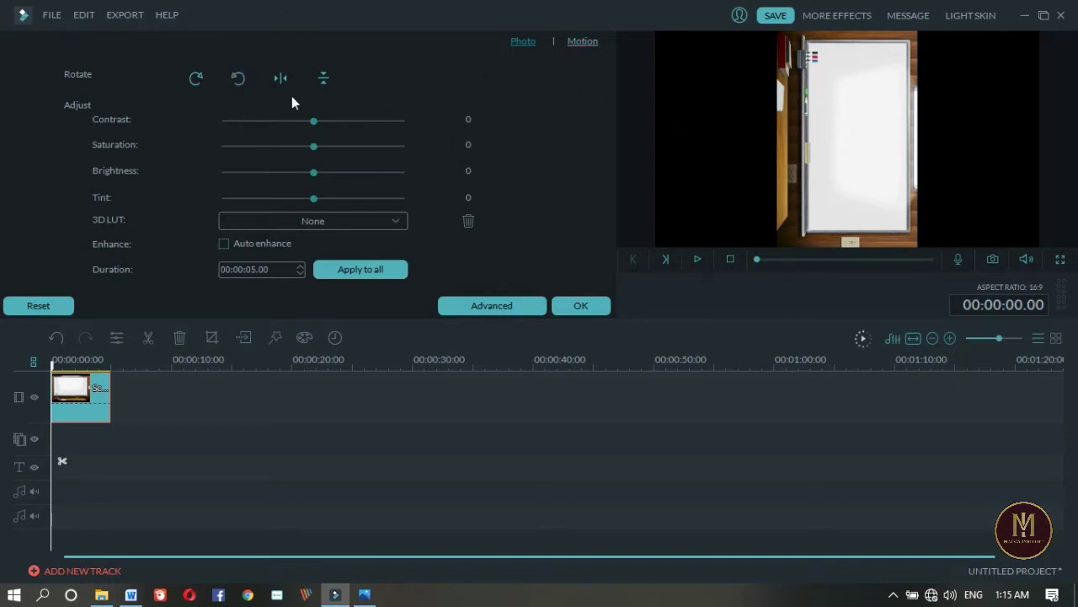
click(236, 79)
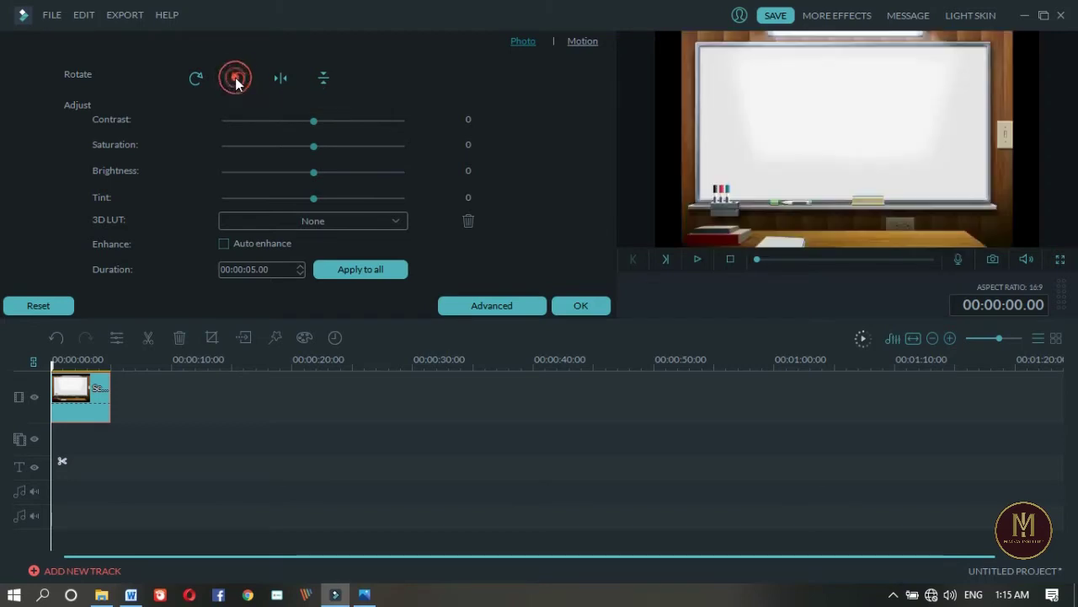
click(237, 79)
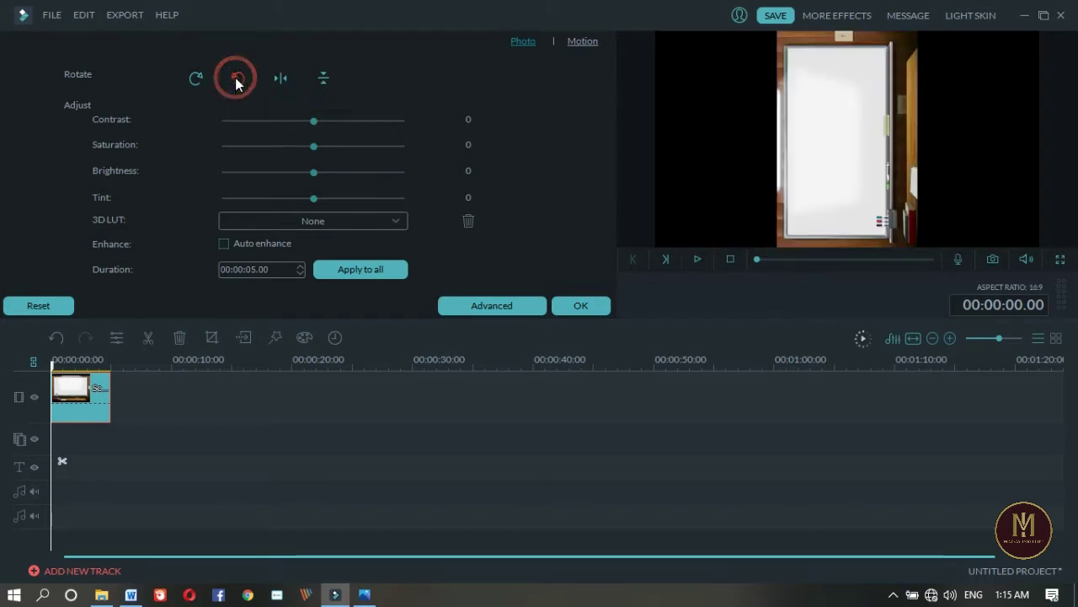
click(198, 81)
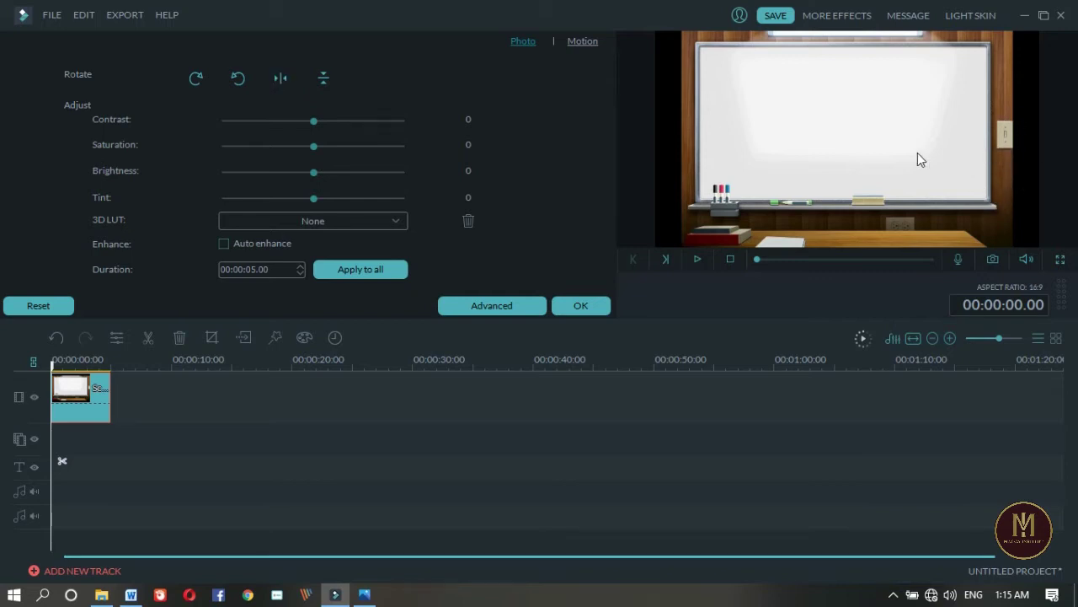
- Try flipping the whiteboard image horizontally and vertically, reversing each flip
click(280, 77)
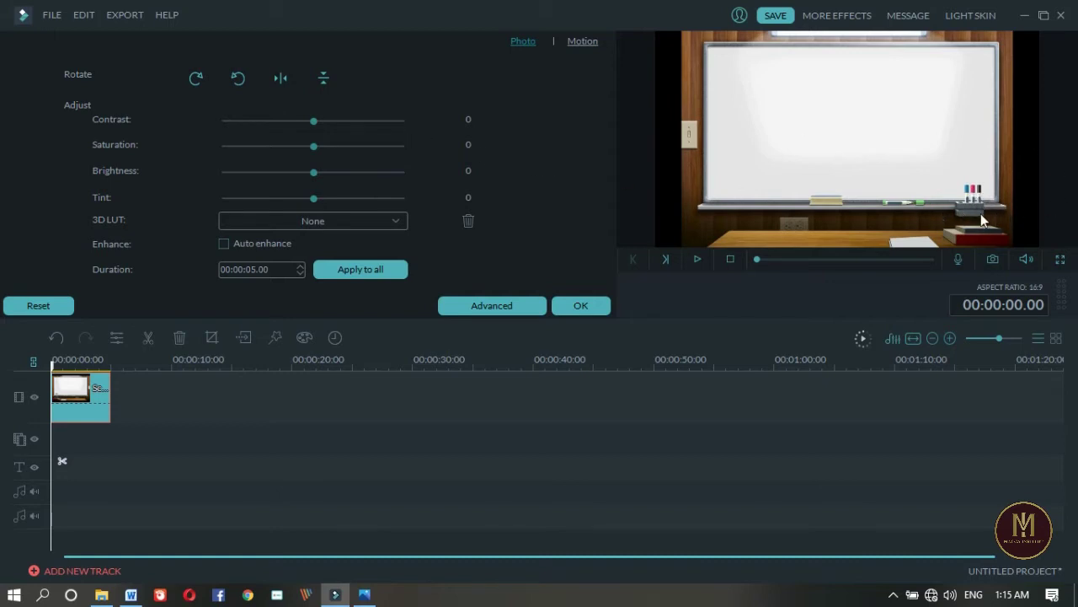
click(283, 84)
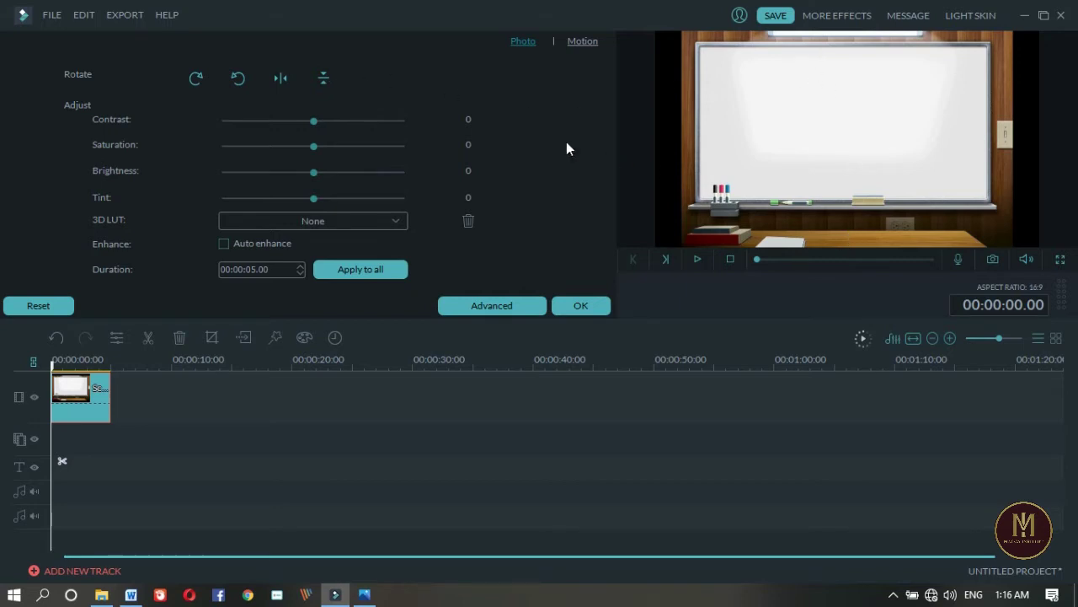
click(325, 78)
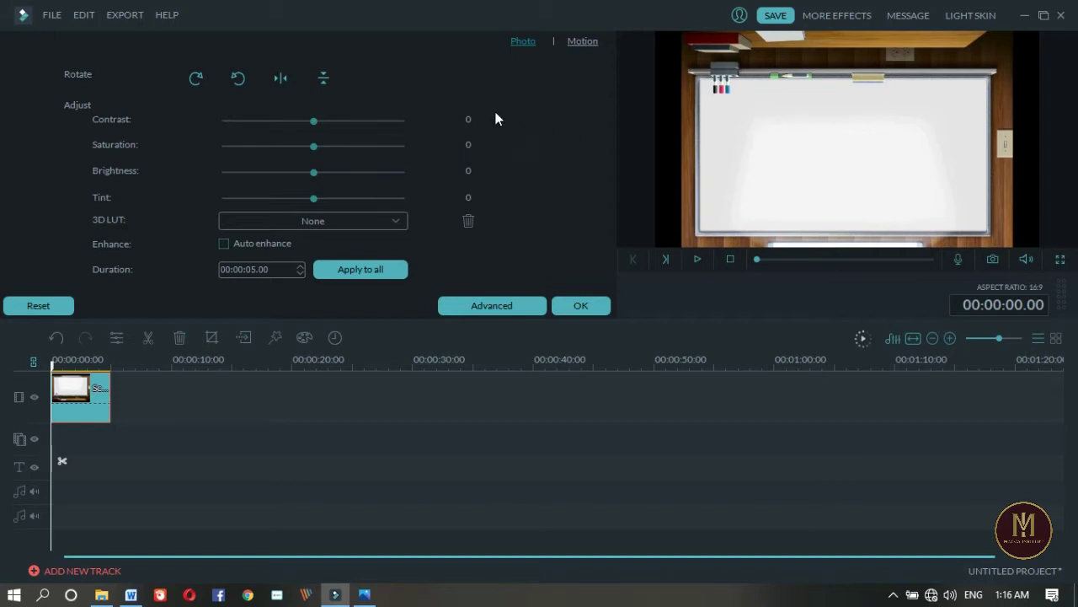
click(323, 81)
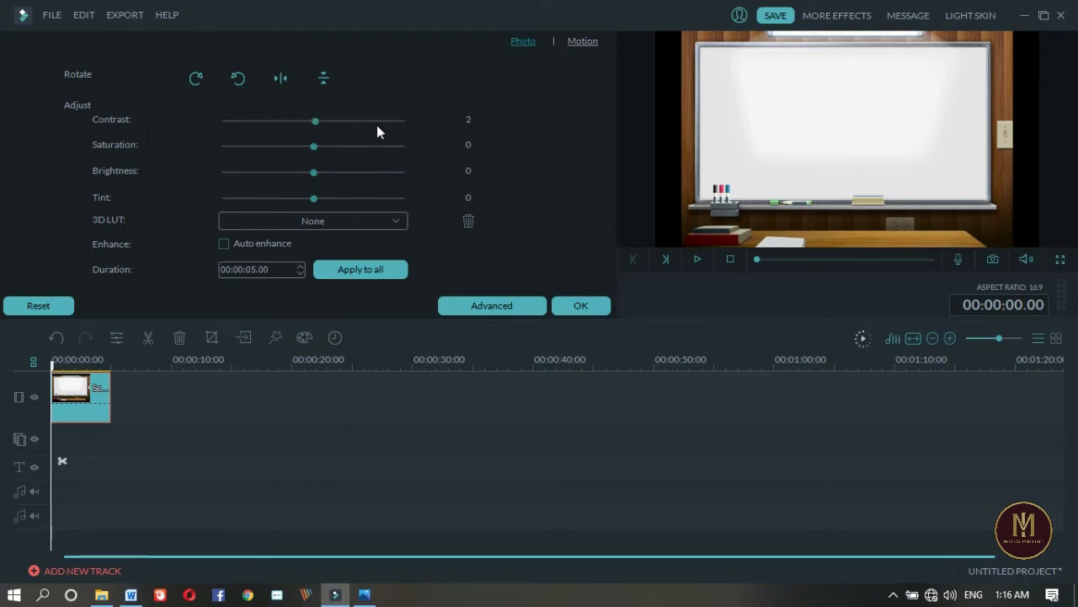
- Set the whiteboard image's contrast to 17, after trying 100, and its saturation to 43
drag(238, 137, 319, 133)
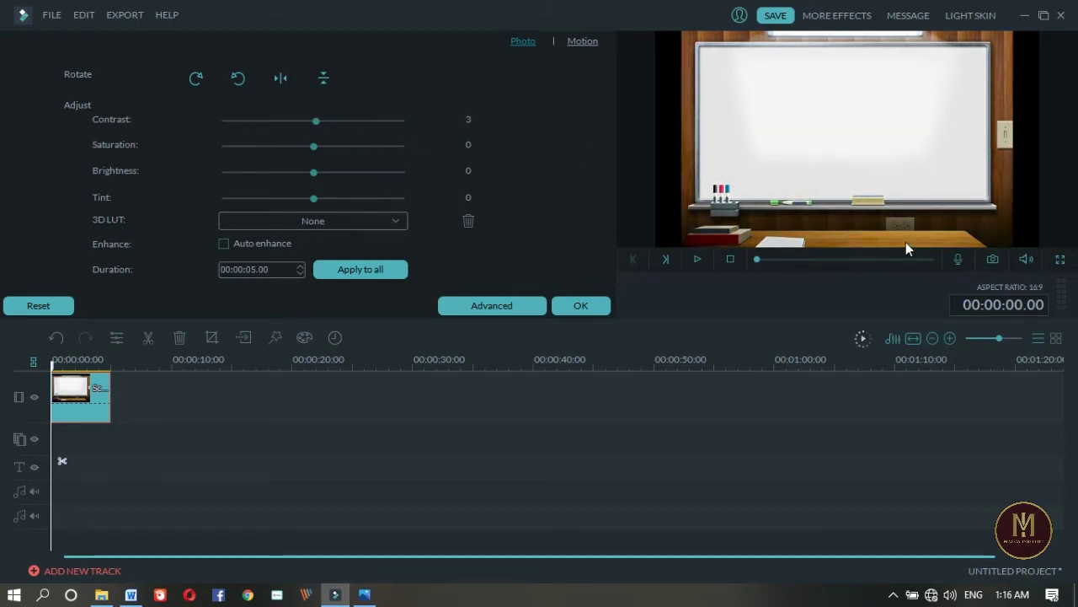
drag(318, 122, 405, 122)
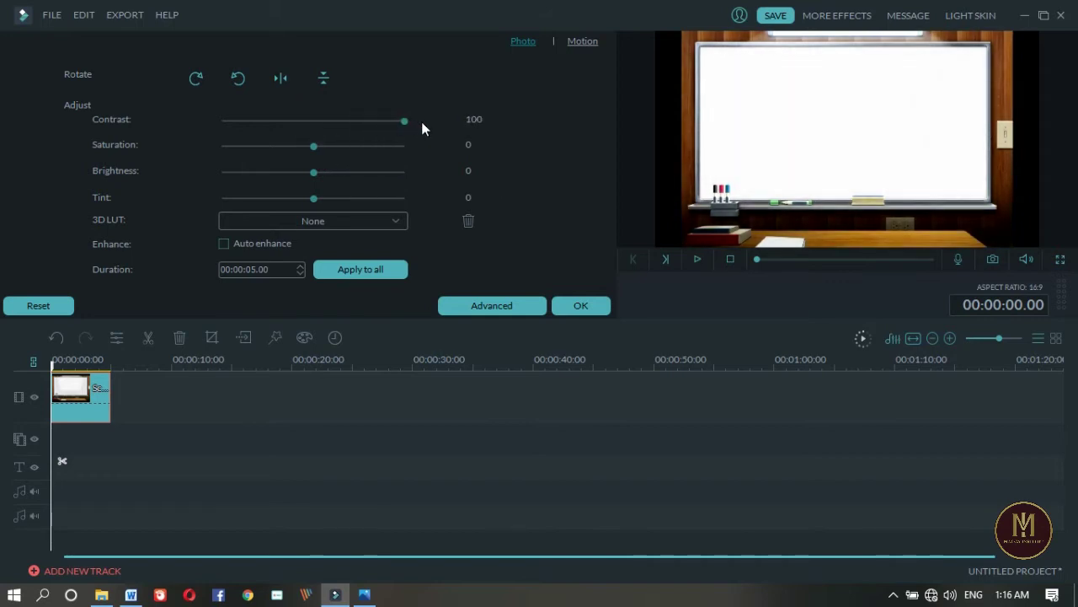
drag(405, 121, 330, 145)
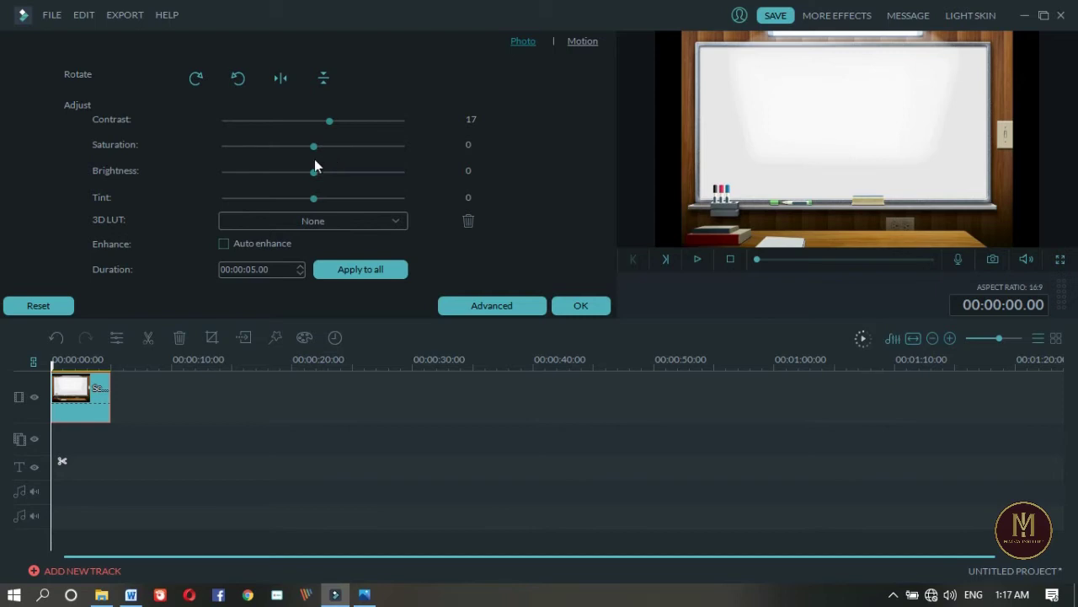
drag(314, 144, 350, 148)
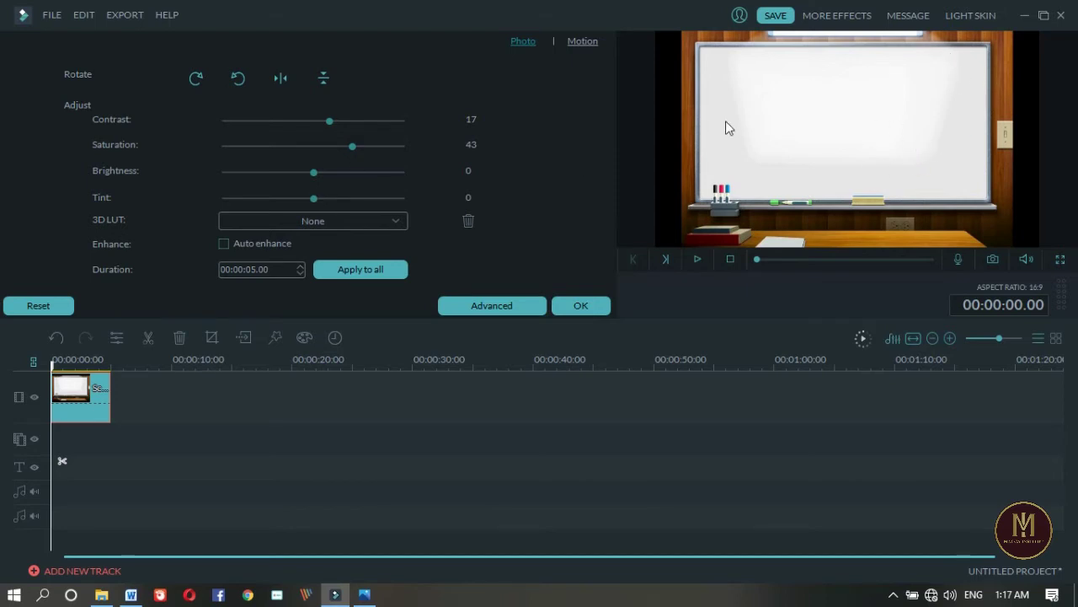
- Try a brightness of -71 on the whiteboard image, and settle on 9
click(313, 173)
drag(313, 172, 249, 182)
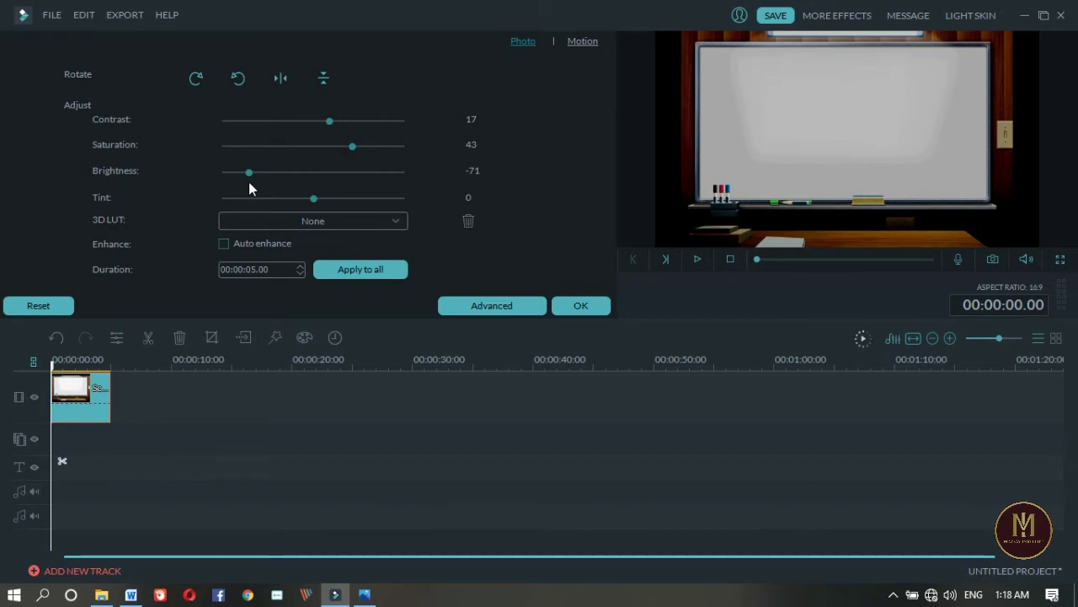
drag(247, 173, 322, 181)
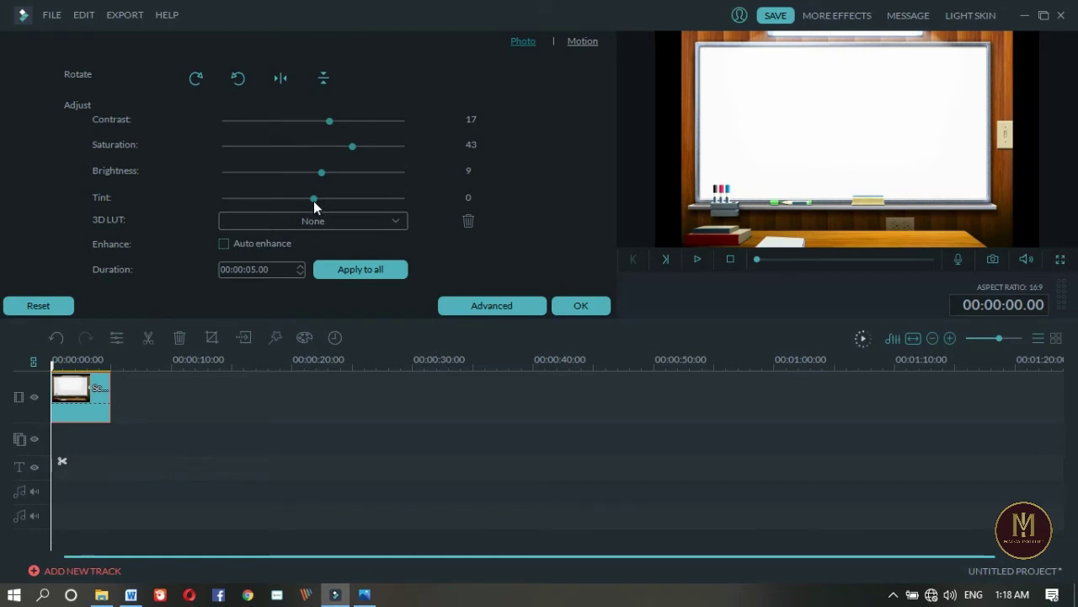
- Try tint values of 4 and 100 on the whiteboard image, and return the tint to 0
mouse_move(313, 199)
mouse_down()
mouse_move(334, 193)
mouse_move(278, 193)
mouse_move(318, 200)
mouse_up()
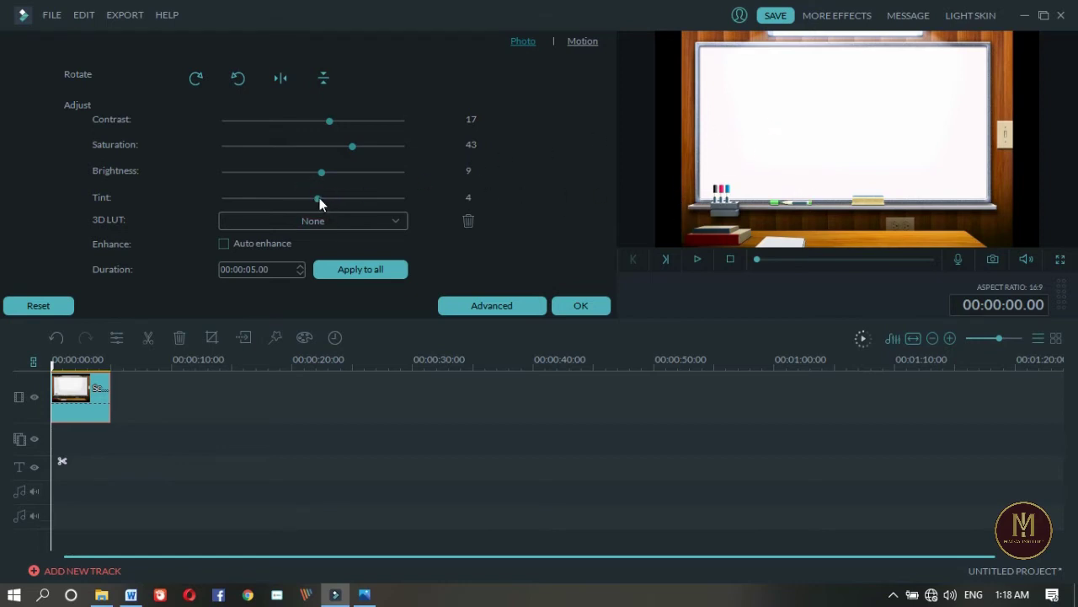
drag(320, 198, 428, 191)
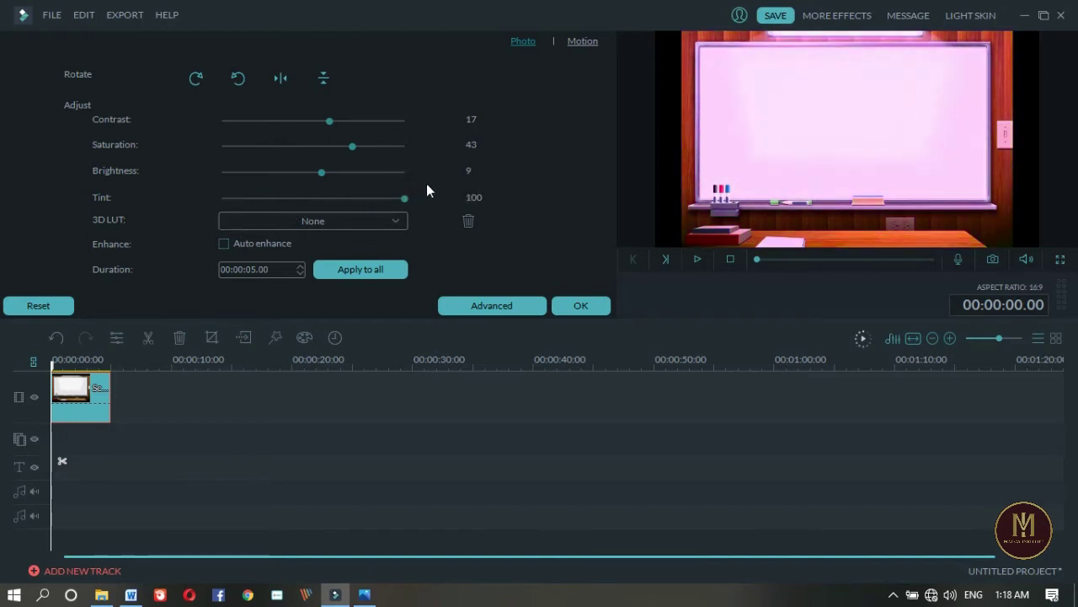
drag(403, 206, 315, 212)
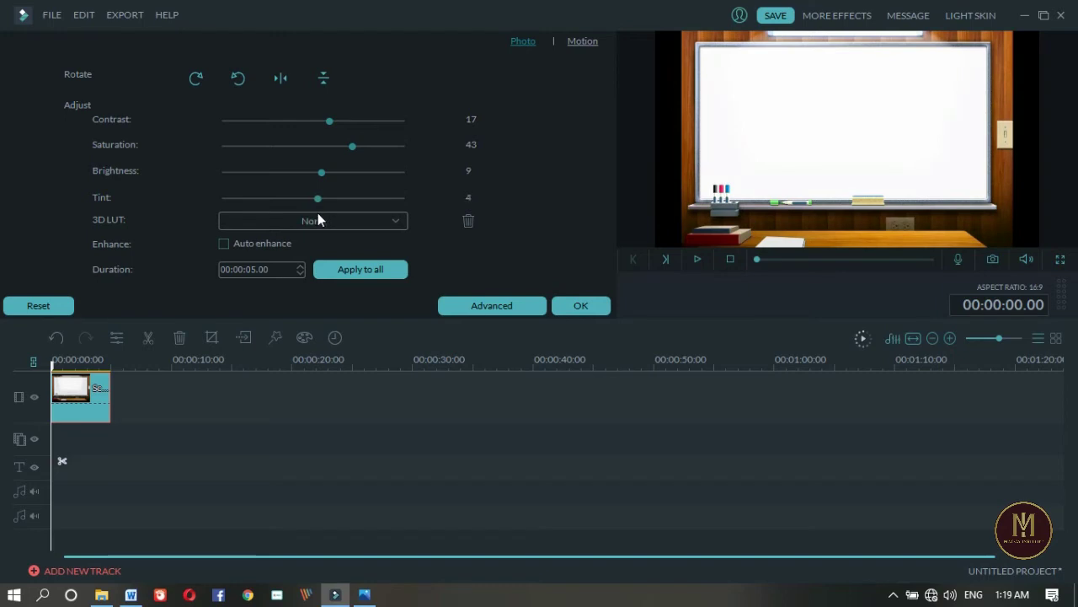
click(318, 212)
drag(313, 200, 313, 201)
- Try the B&W Film, Batman and Dark Film 3D LUTs on the whiteboard image, and return the LUT to None
click(384, 222)
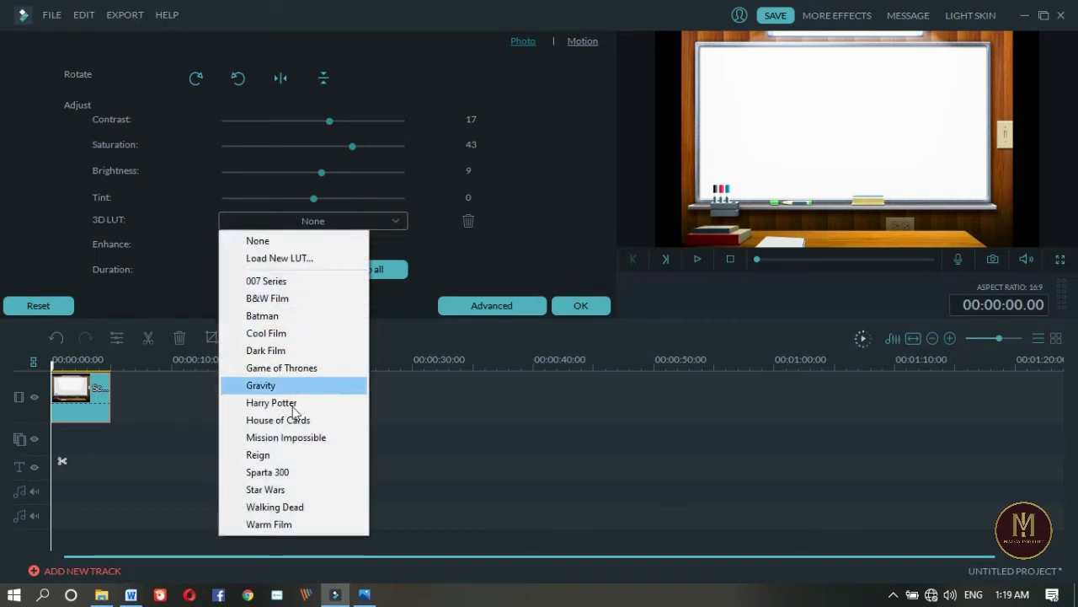
click(292, 301)
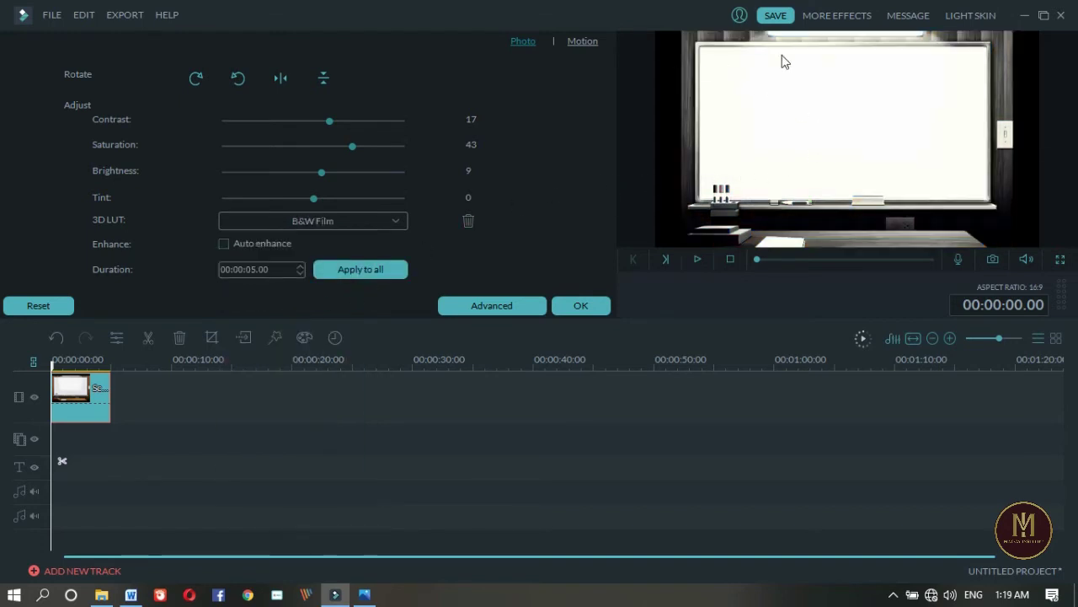
click(396, 223)
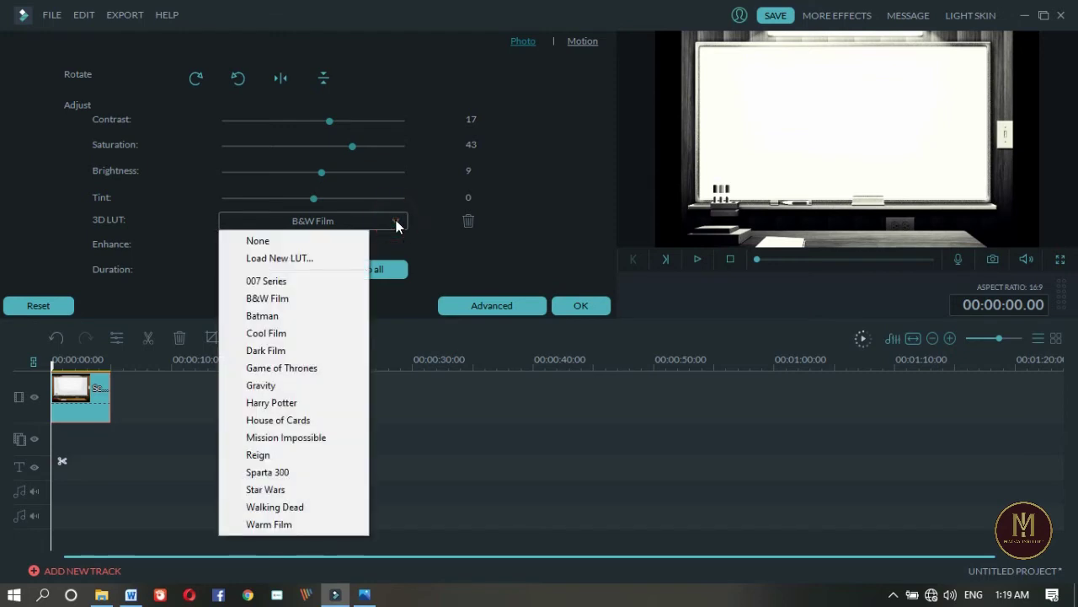
click(316, 315)
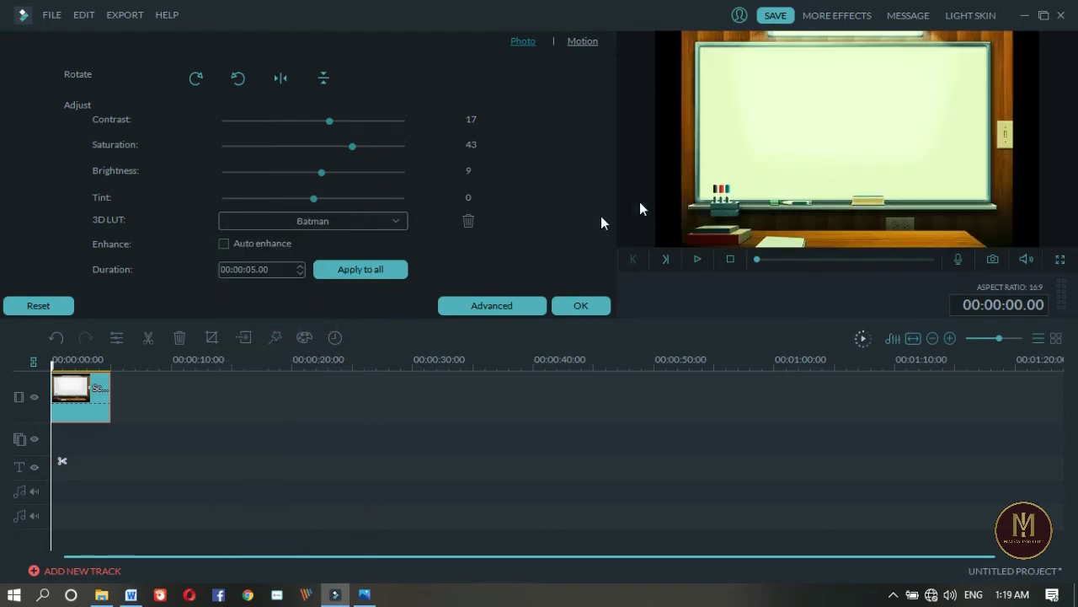
click(393, 223)
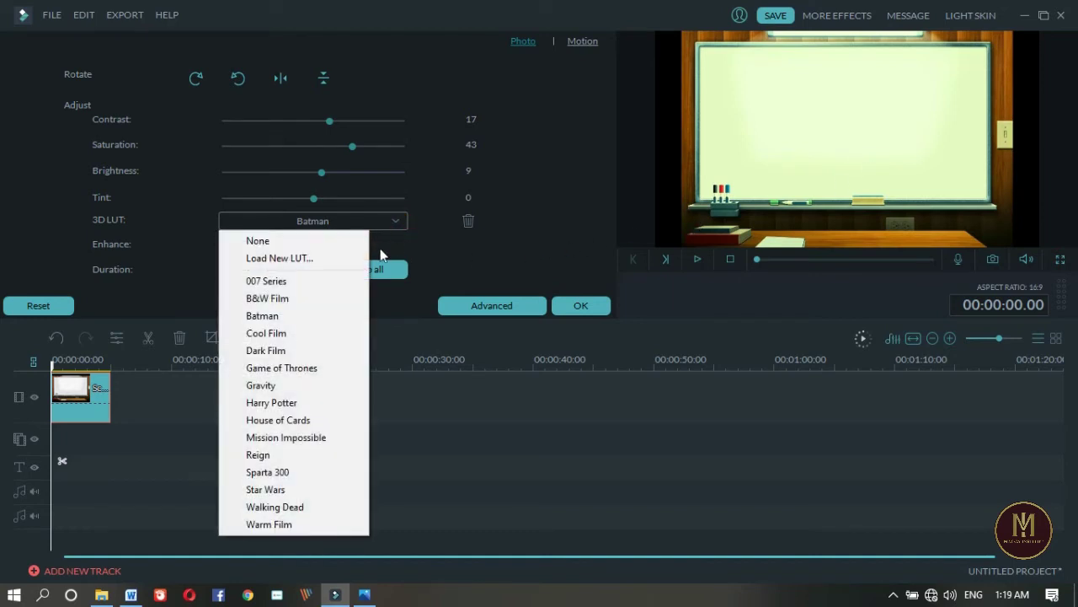
click(289, 356)
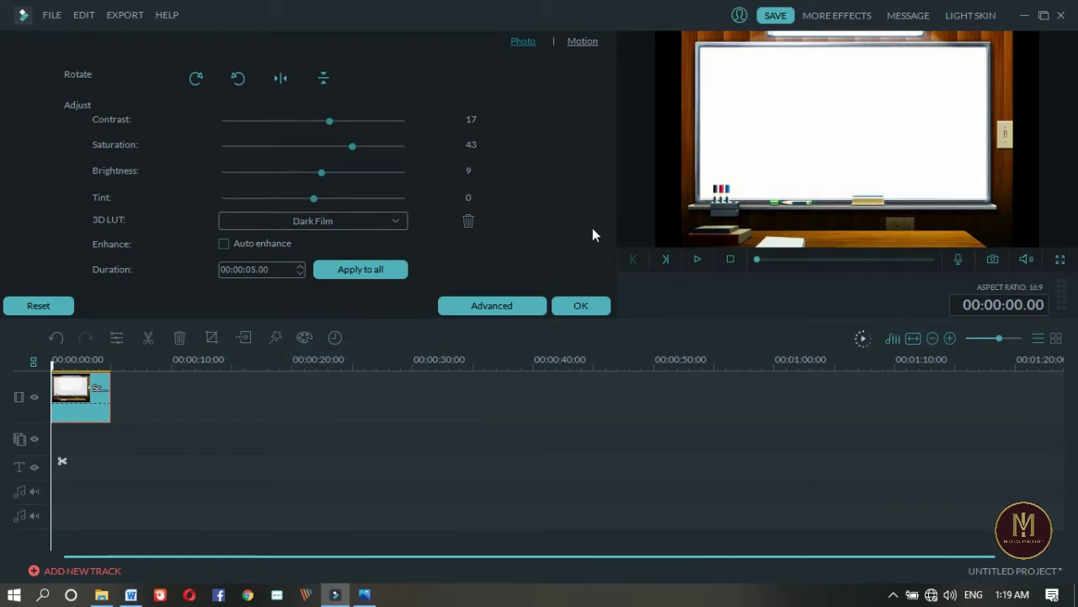
click(327, 223)
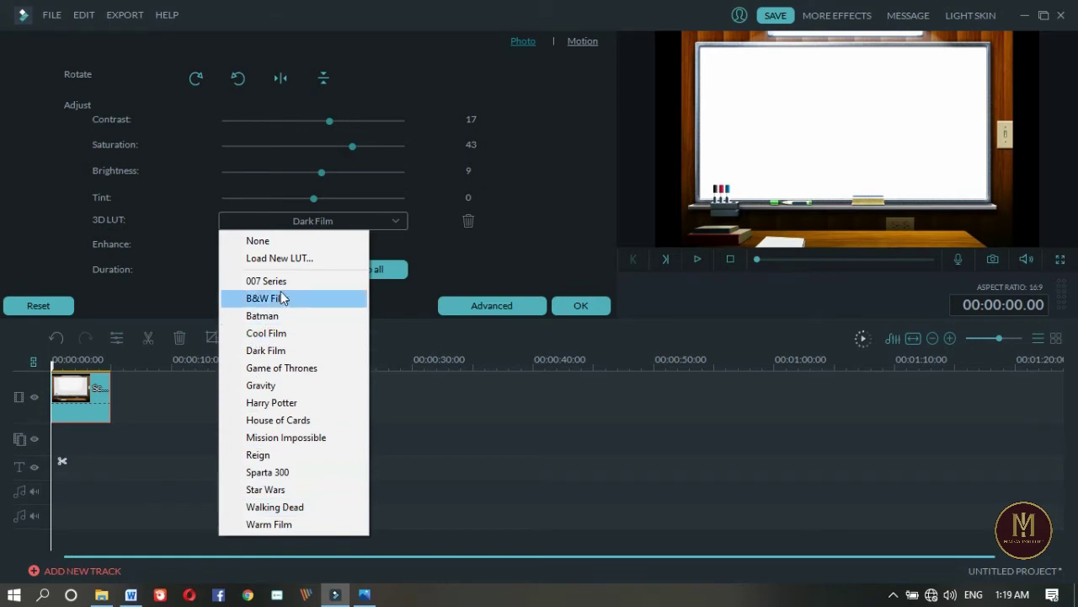
click(282, 242)
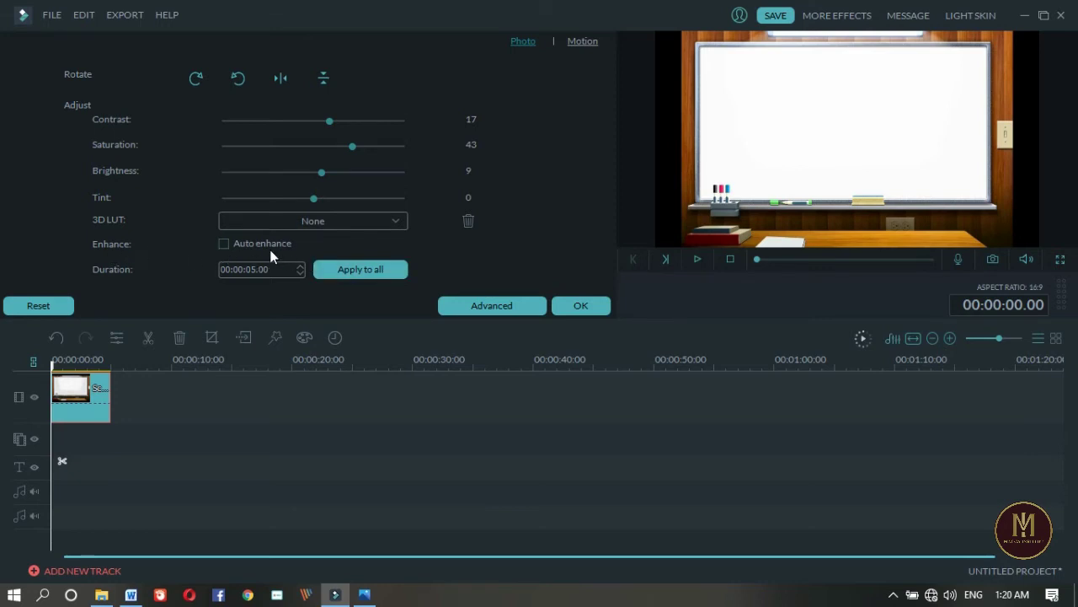
- Enable automatic enhancement for the whiteboard image
click(226, 243)
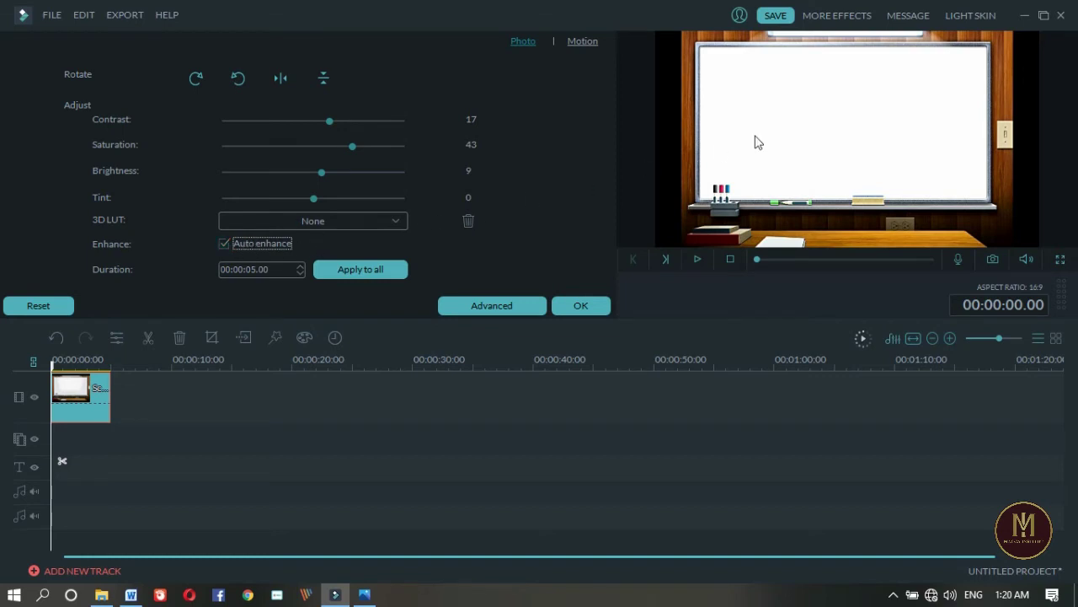
- Compare the whiteboard image with and without automatic enhancement, and leave the enhancement disabled
click(226, 244)
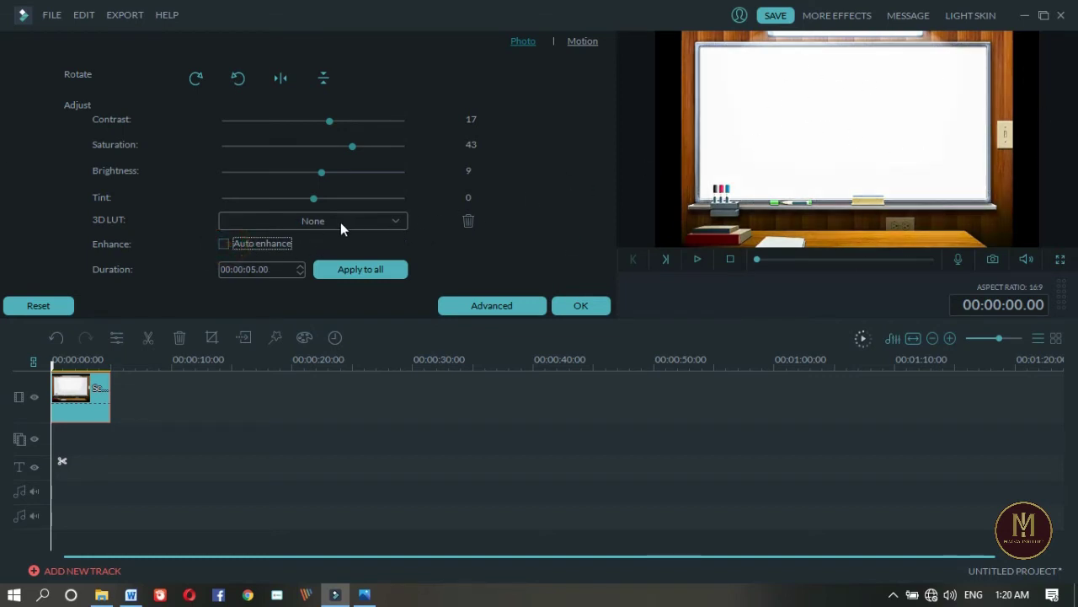
click(224, 244)
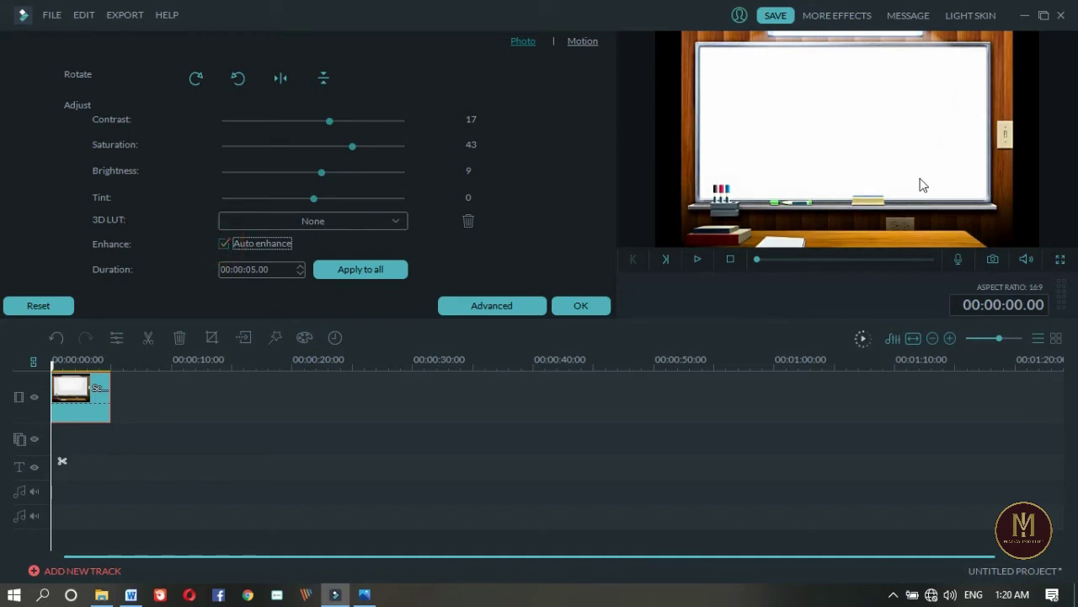
click(225, 244)
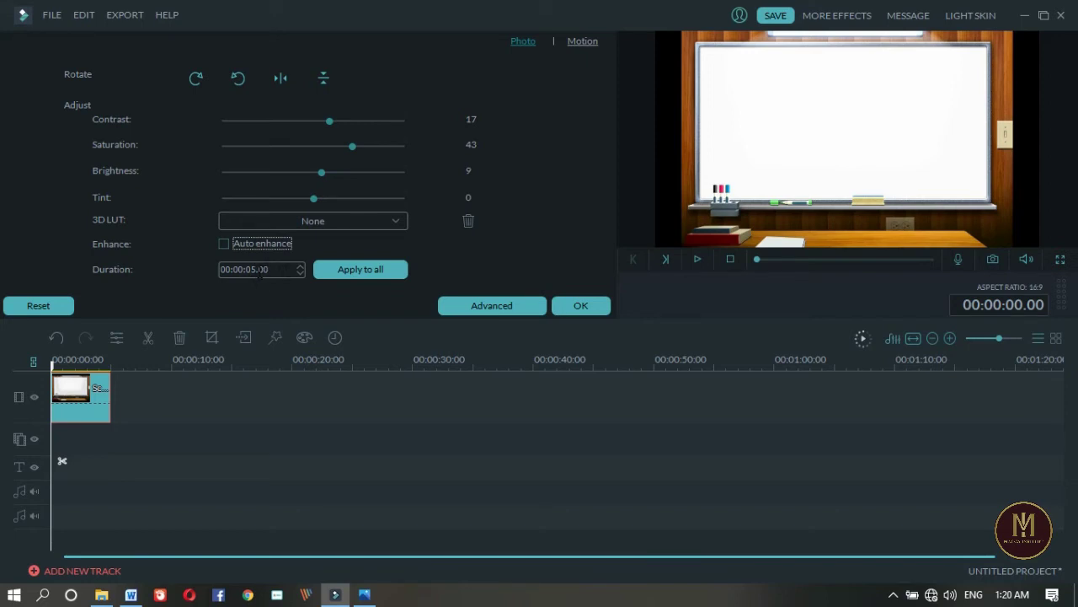
- Try a duration of 10 seconds for the whiteboard image, and set it to 20 seconds
click(253, 270)
text(15)
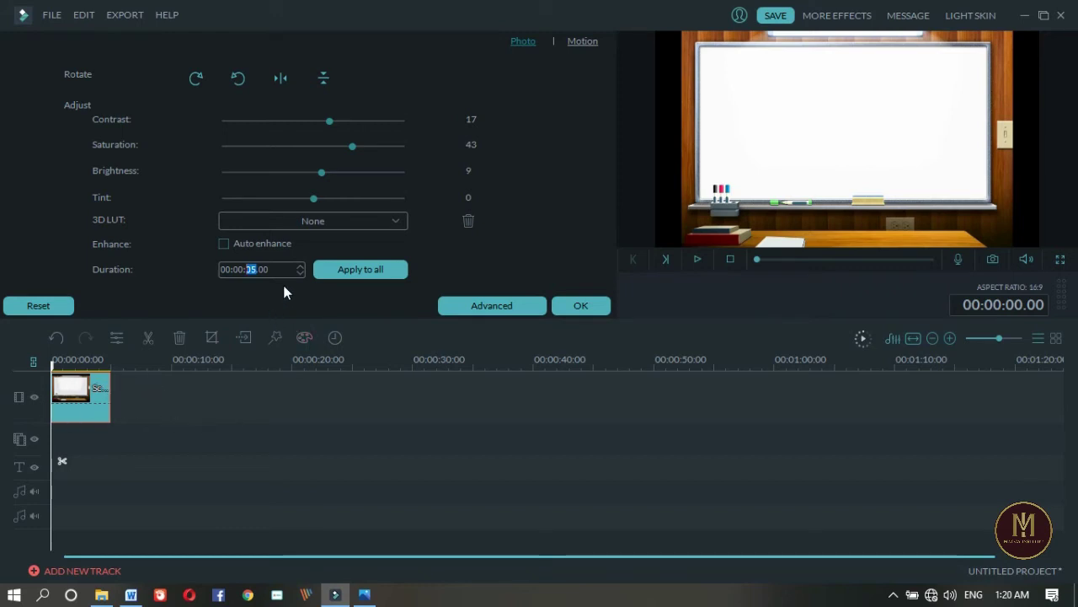
text(10)
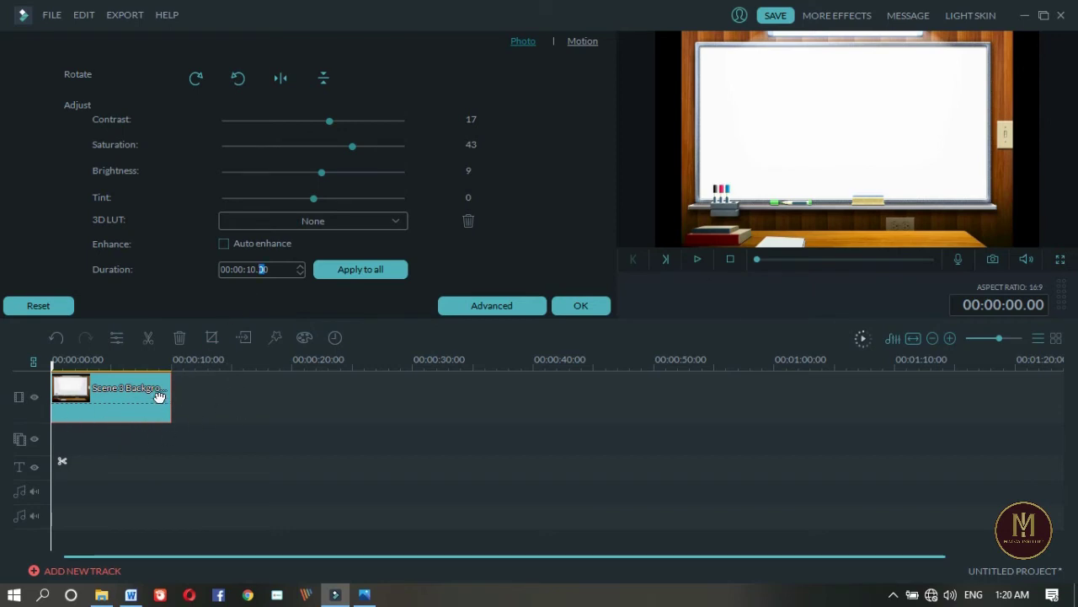
click(250, 269)
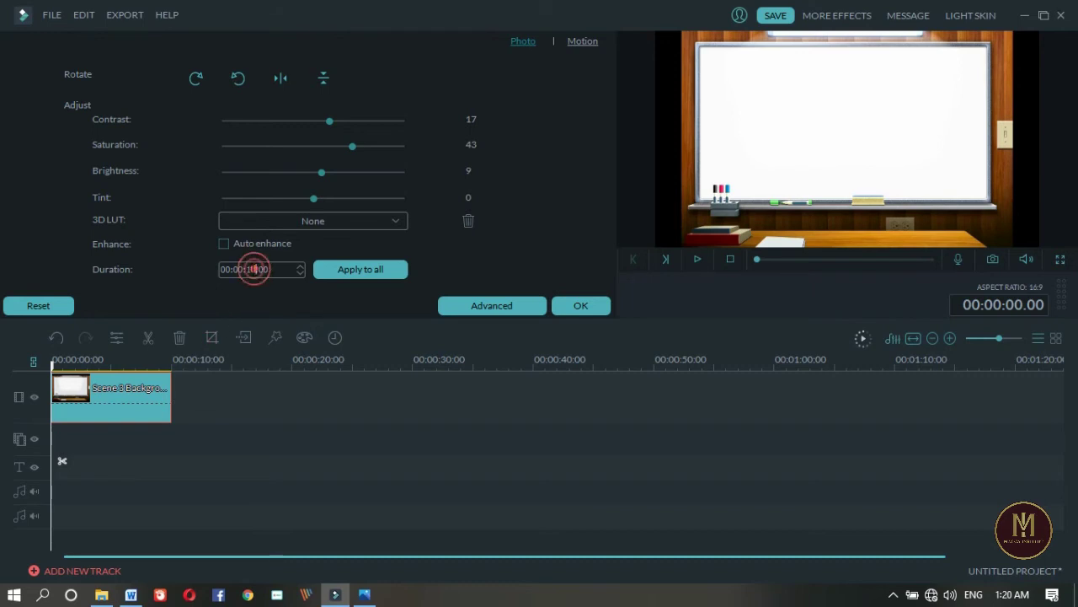
text(20)
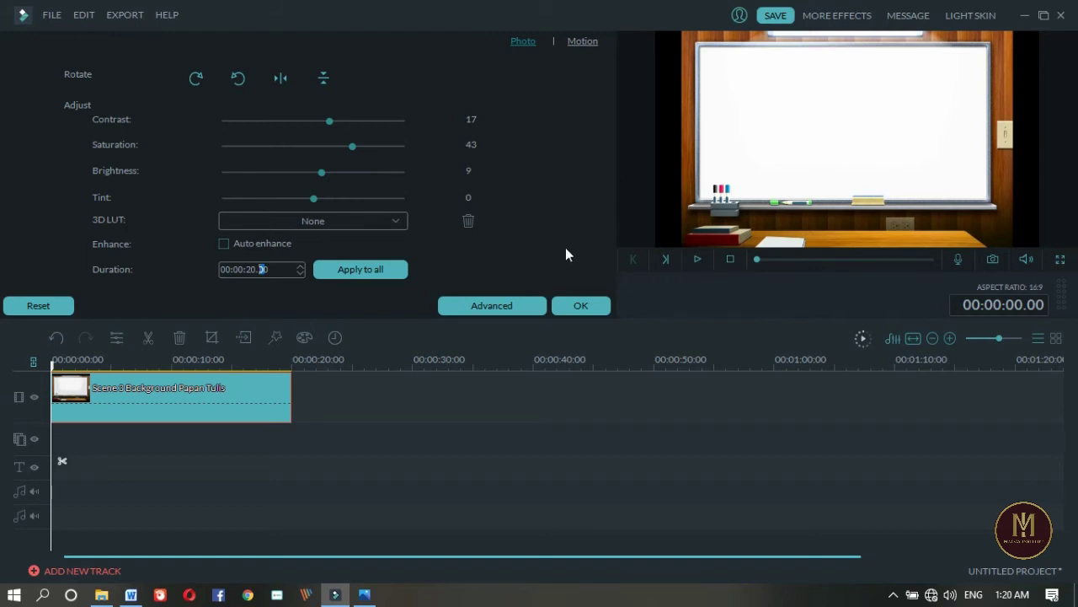
- Try the Fade motion on the whiteboard image and play the clip in the preview
click(580, 42)
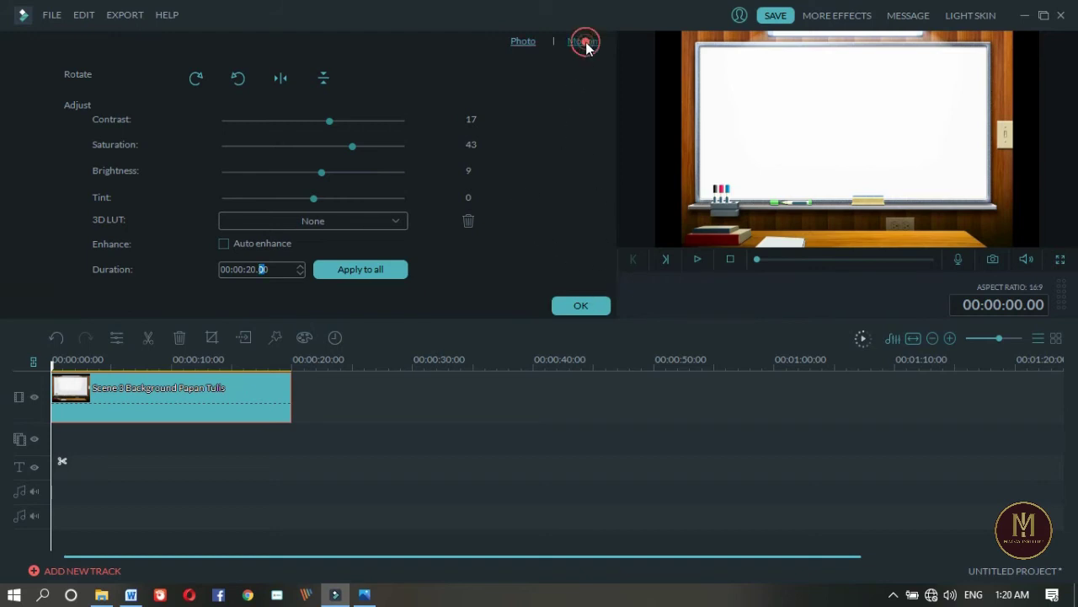
click(534, 42)
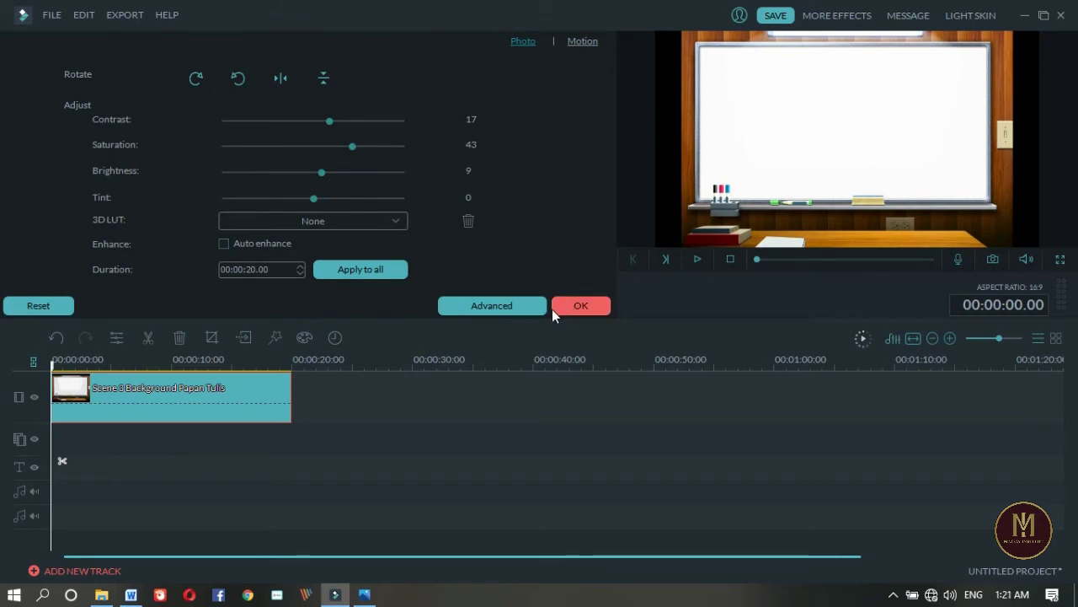
click(587, 42)
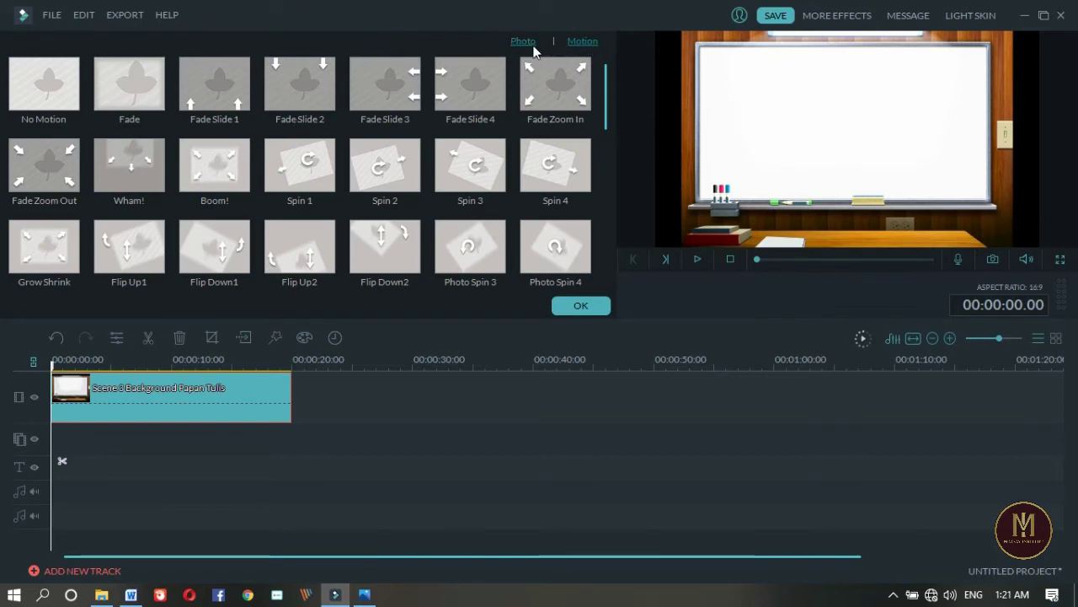
click(142, 103)
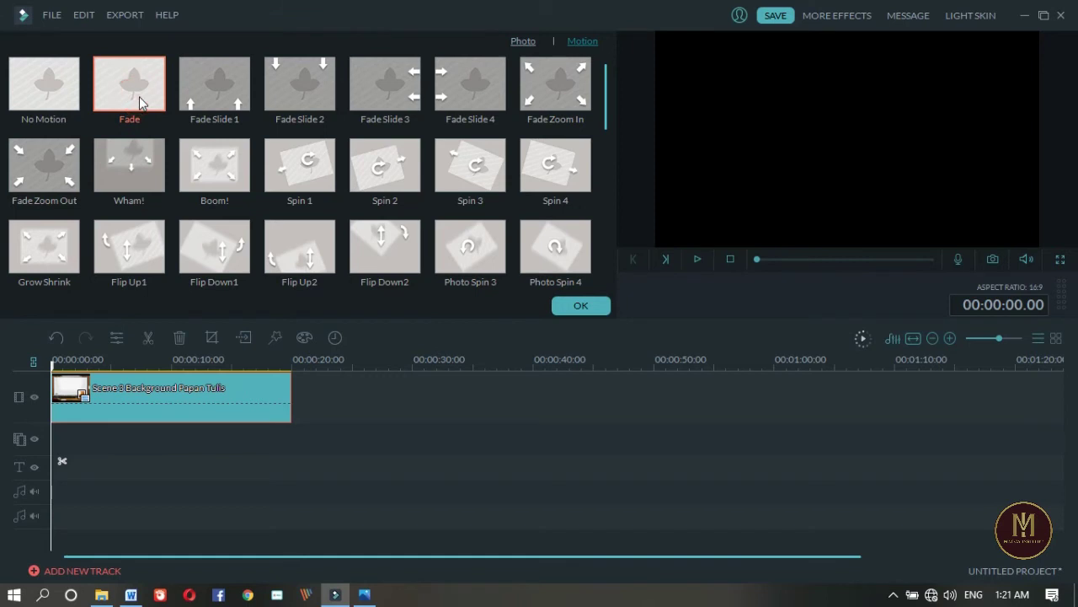
click(576, 305)
click(697, 260)
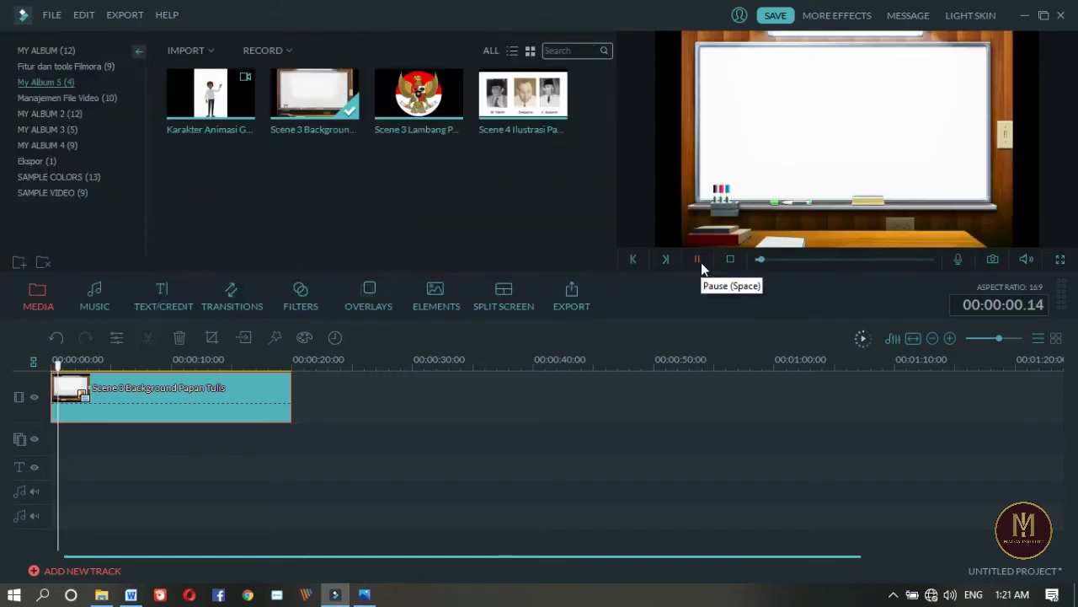
- Set the whiteboard clip's motion to No Motion and confirm the clip settings
double_click(258, 411)
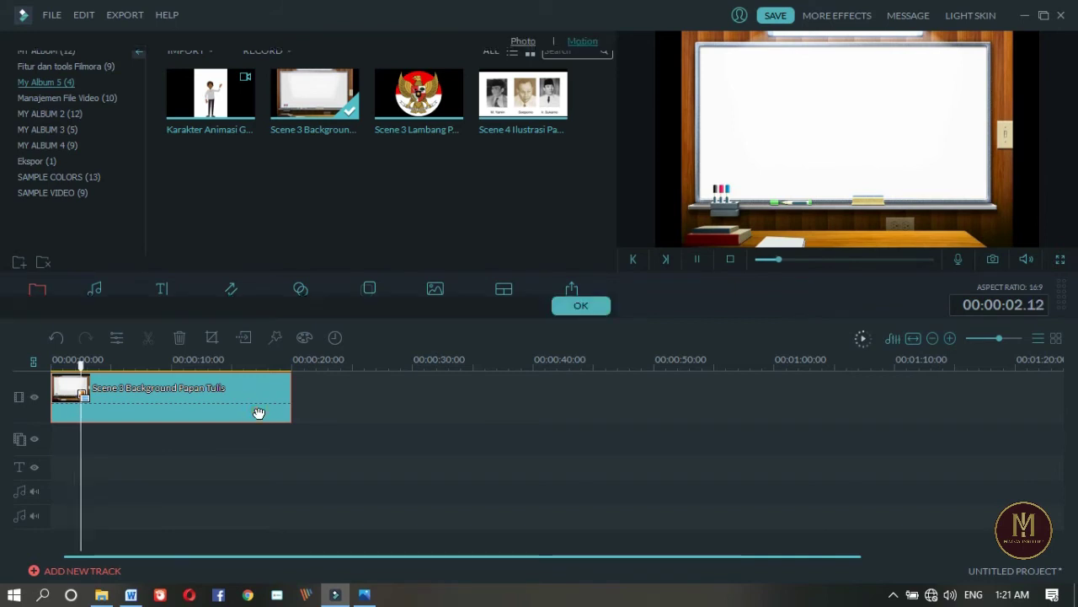
click(540, 40)
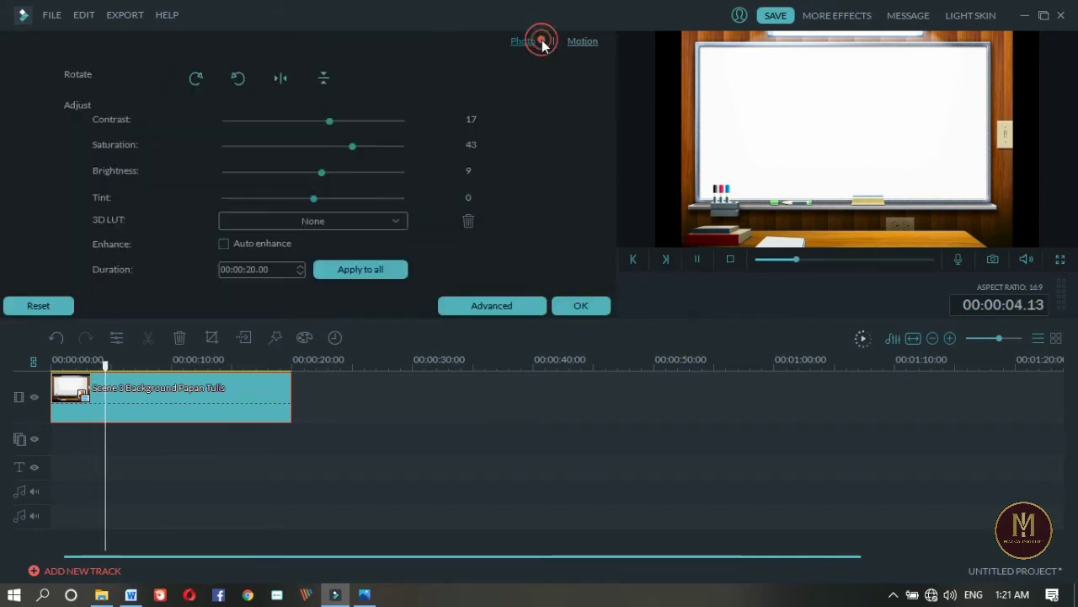
click(564, 41)
click(72, 88)
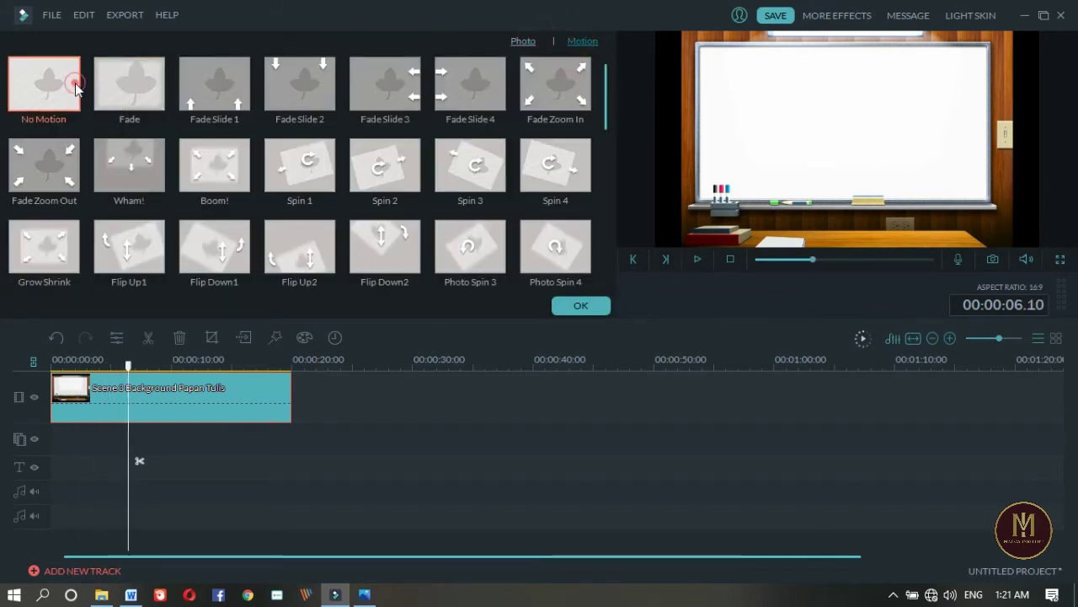
click(522, 41)
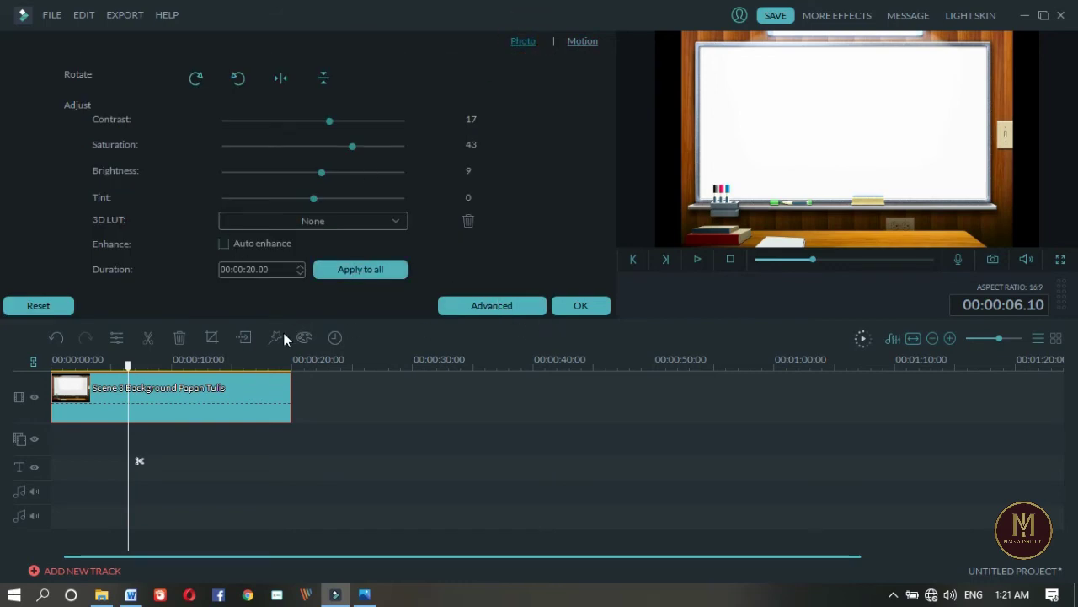
click(581, 306)
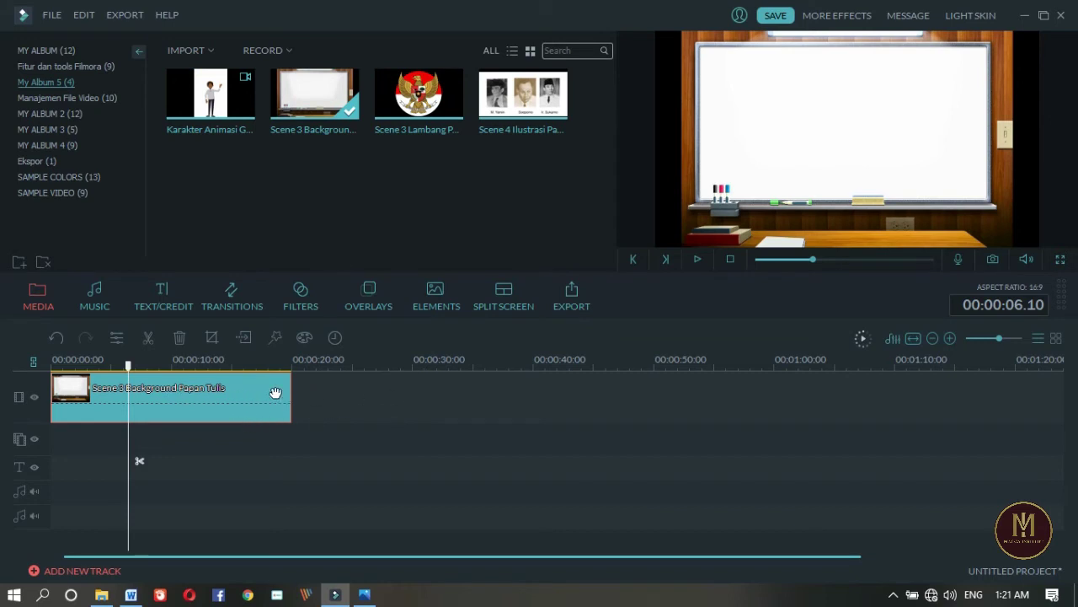
double_click(215, 397)
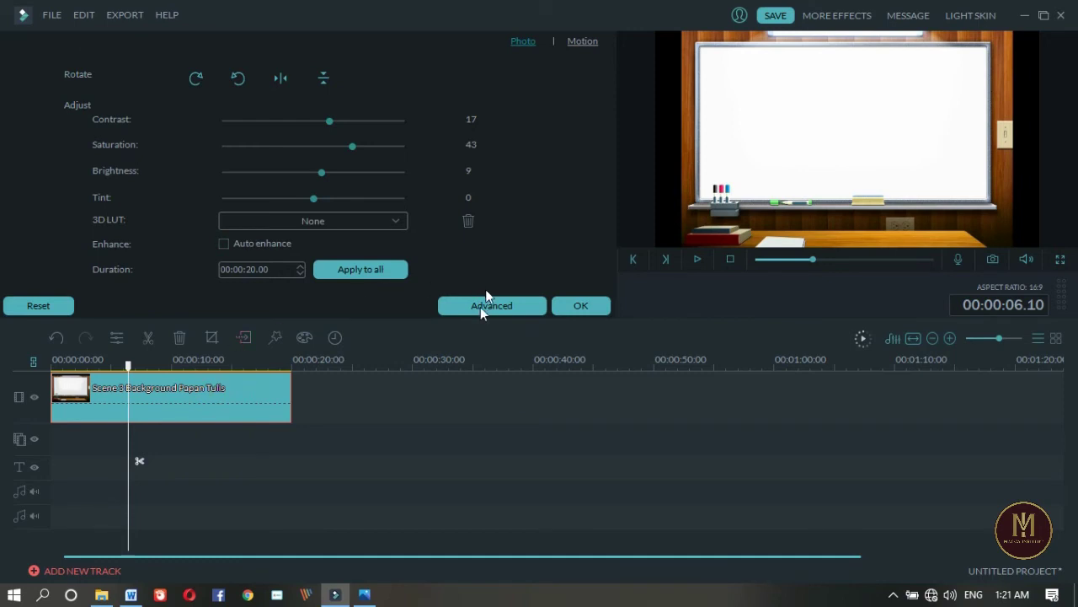
click(578, 306)
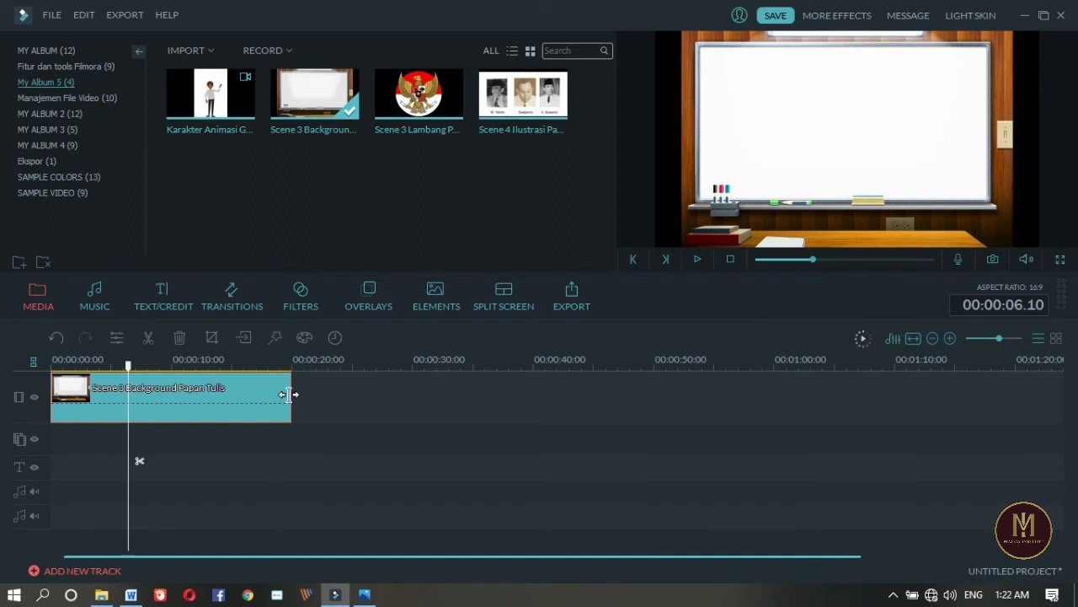
- Try shortening the whiteboard clip on the timeline, and extend its end to about 30 seconds
drag(288, 394, 180, 394)
drag(314, 398, 412, 398)
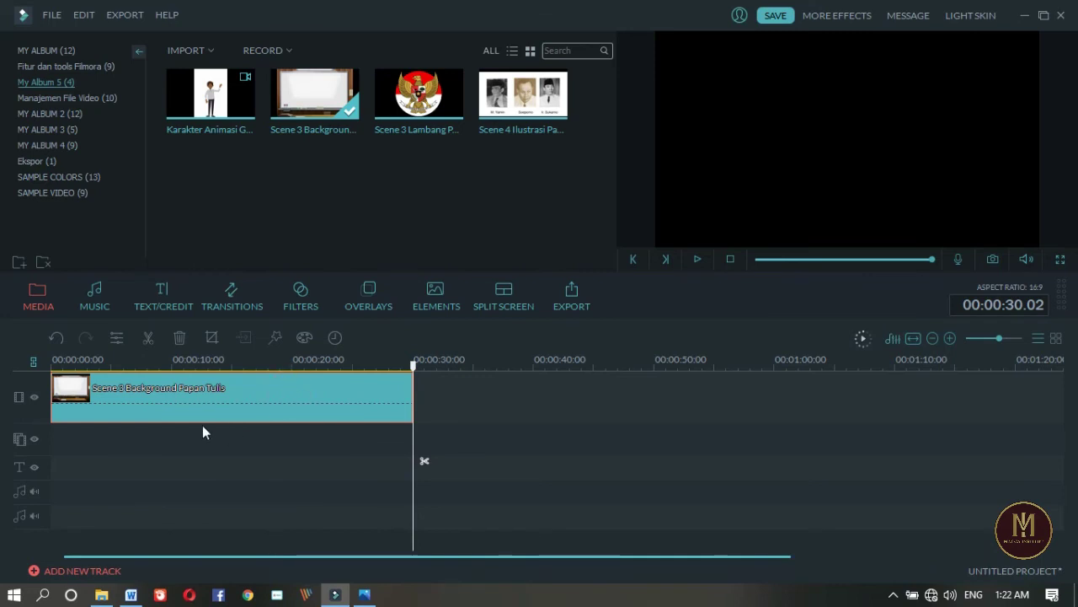
- Move the playhead to about 18 seconds and examine the whiteboard's edges in a full-screen preview
click(270, 365)
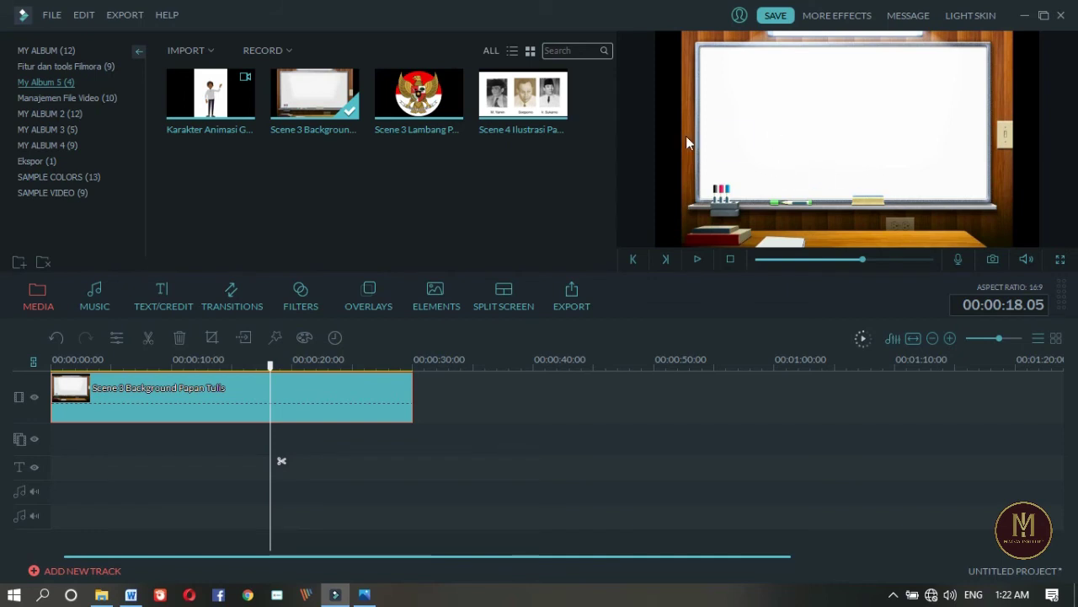
click(1060, 264)
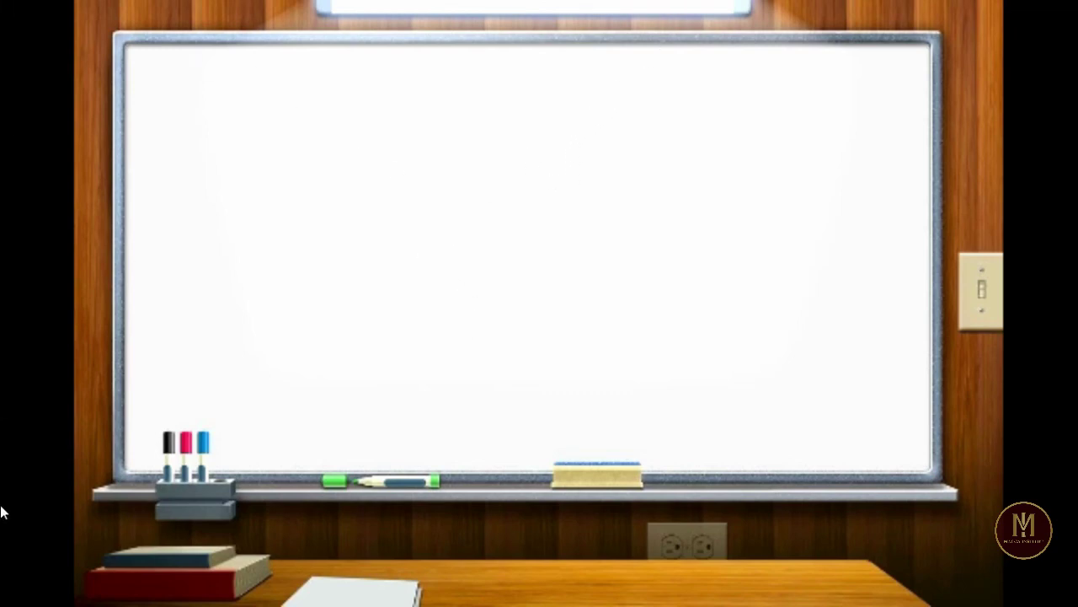
key(Escape)
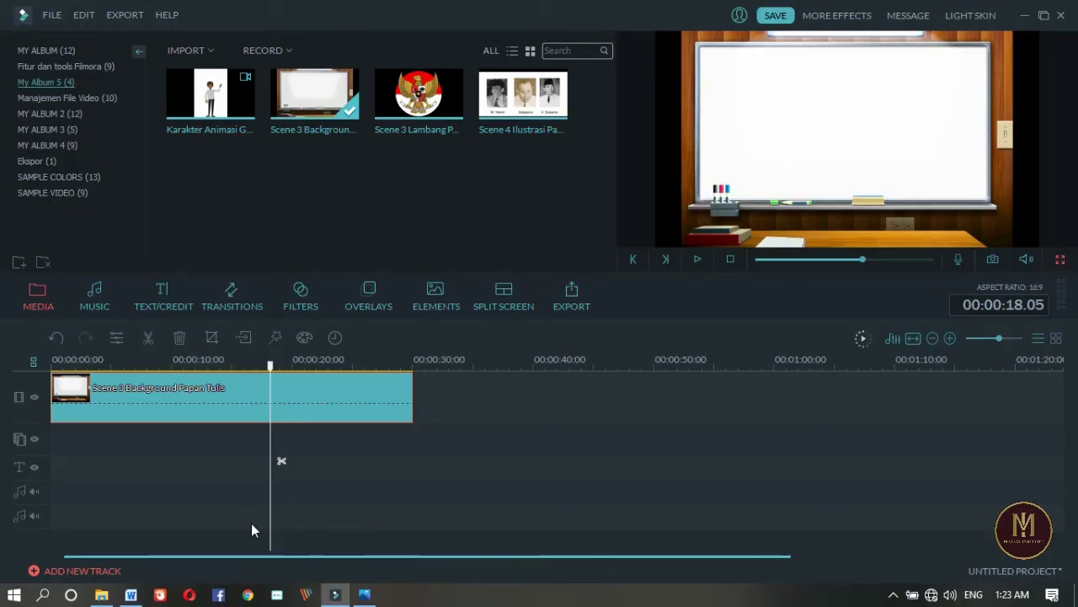
- Crop the whiteboard image with a 16:9 constraint to 1005 × 565, framing the whole board without the black side bars
click(213, 337)
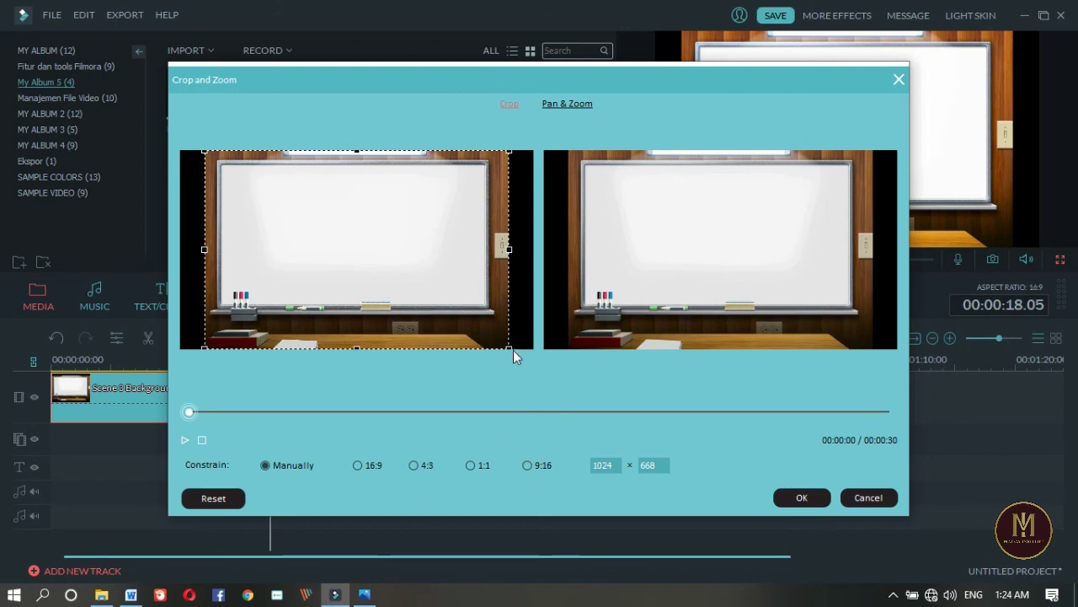
mouse_move(510, 346)
mouse_down()
mouse_move(414, 298)
mouse_move(379, 264)
mouse_move(509, 359)
mouse_move(504, 347)
mouse_up()
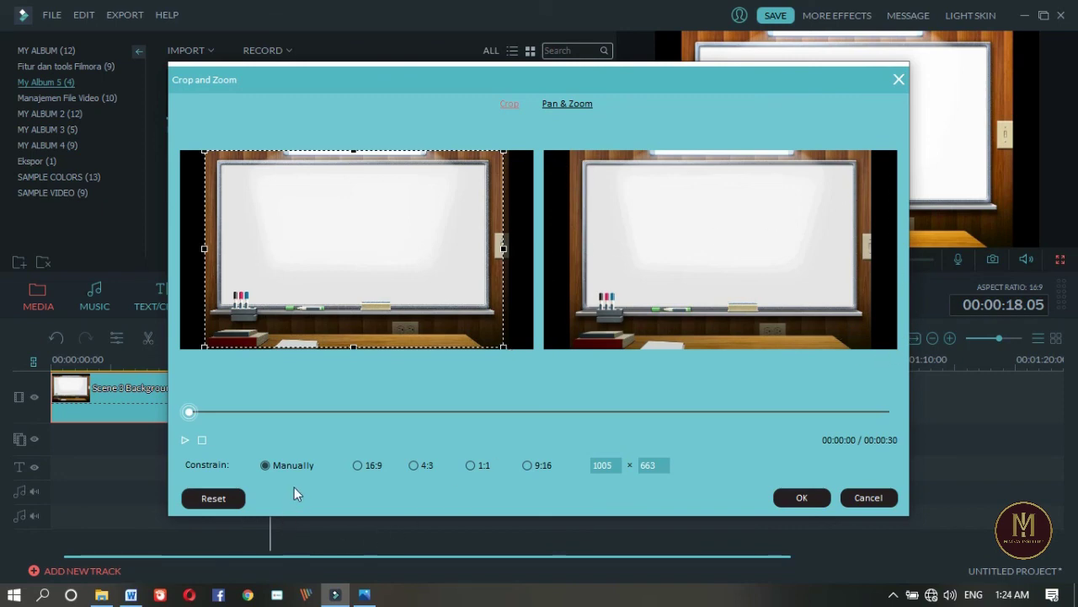
click(358, 466)
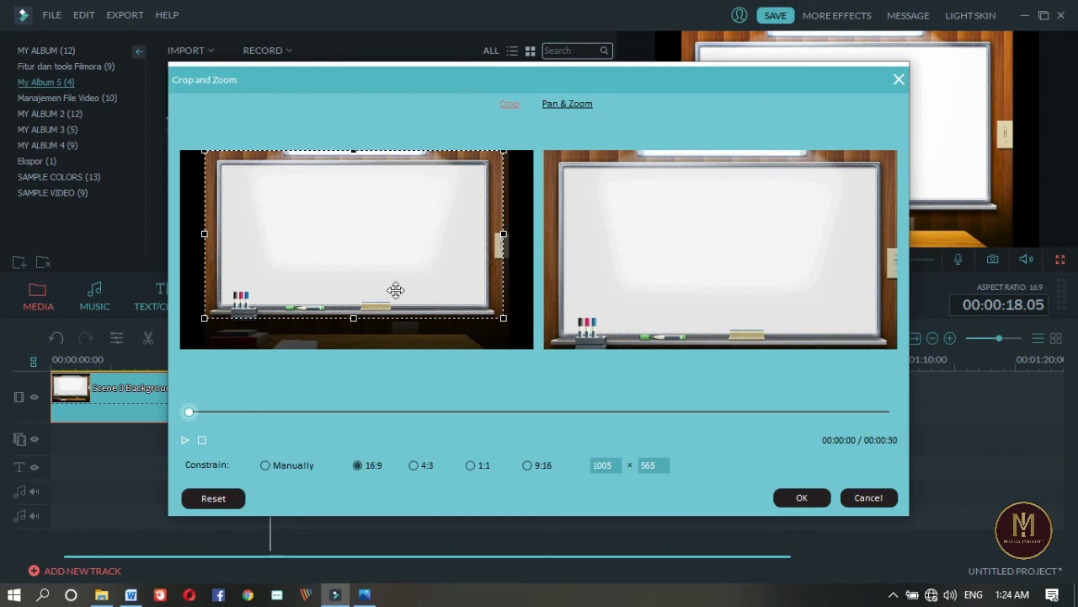
drag(395, 292, 387, 296)
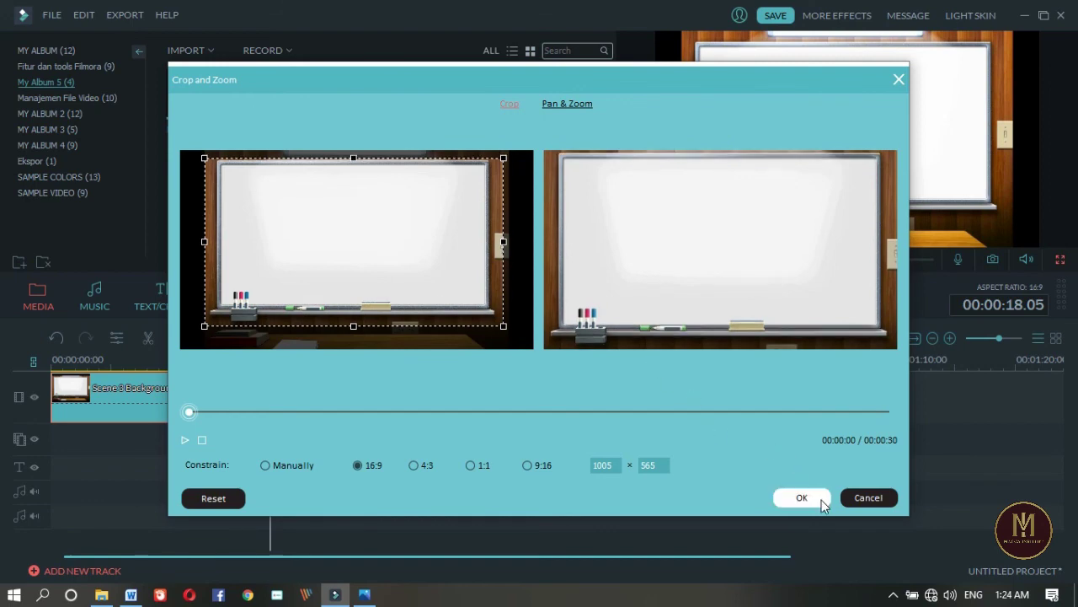
click(821, 500)
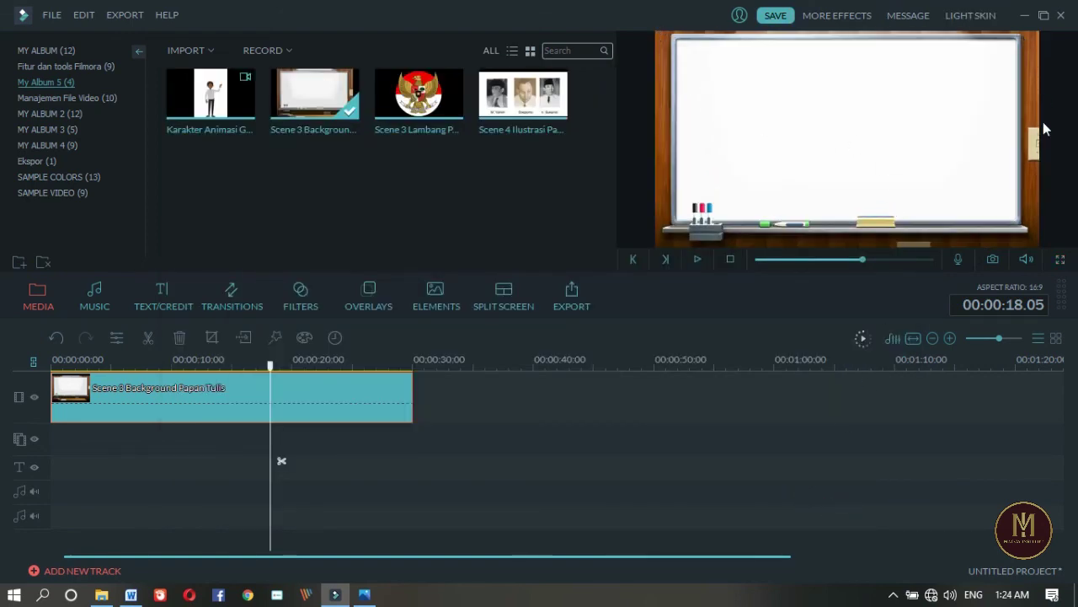
- Examine the cropped whiteboard in a full-screen preview, and scrub from the clip's end back to about 13 seconds
click(1059, 261)
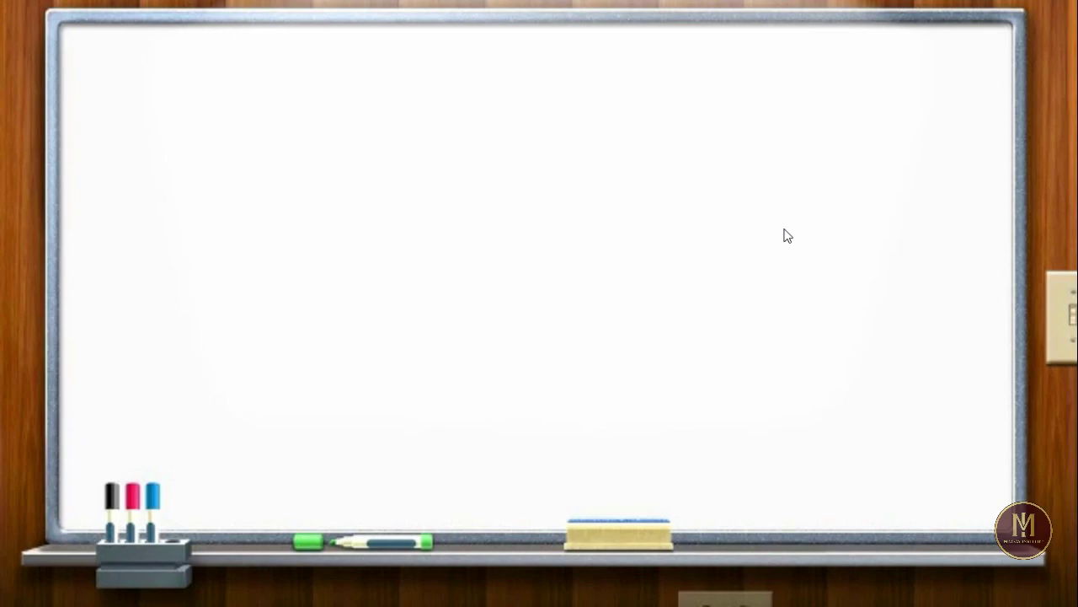
key(Escape)
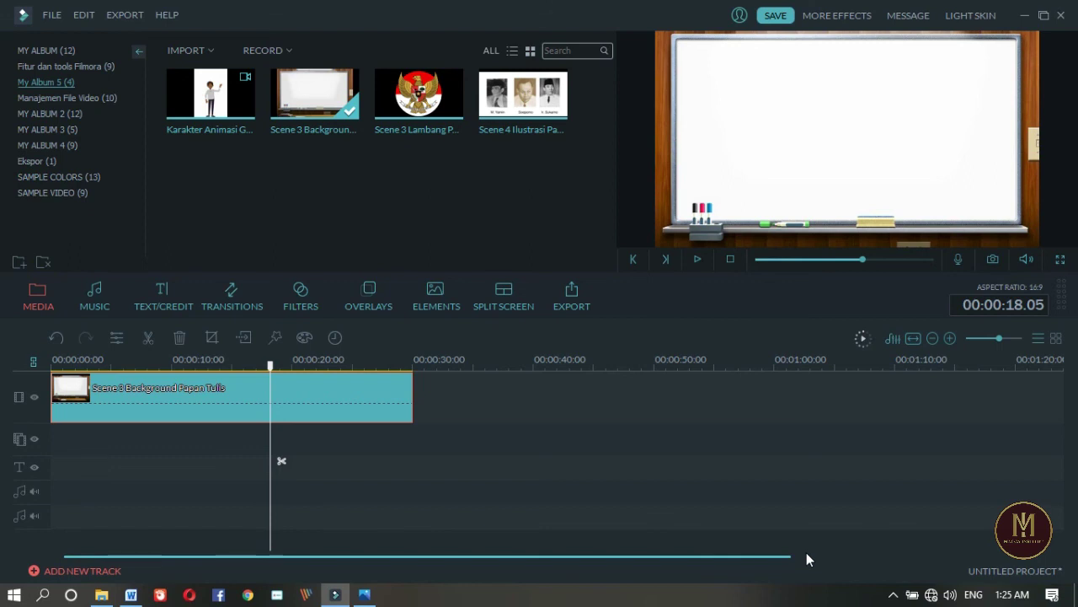
click(415, 363)
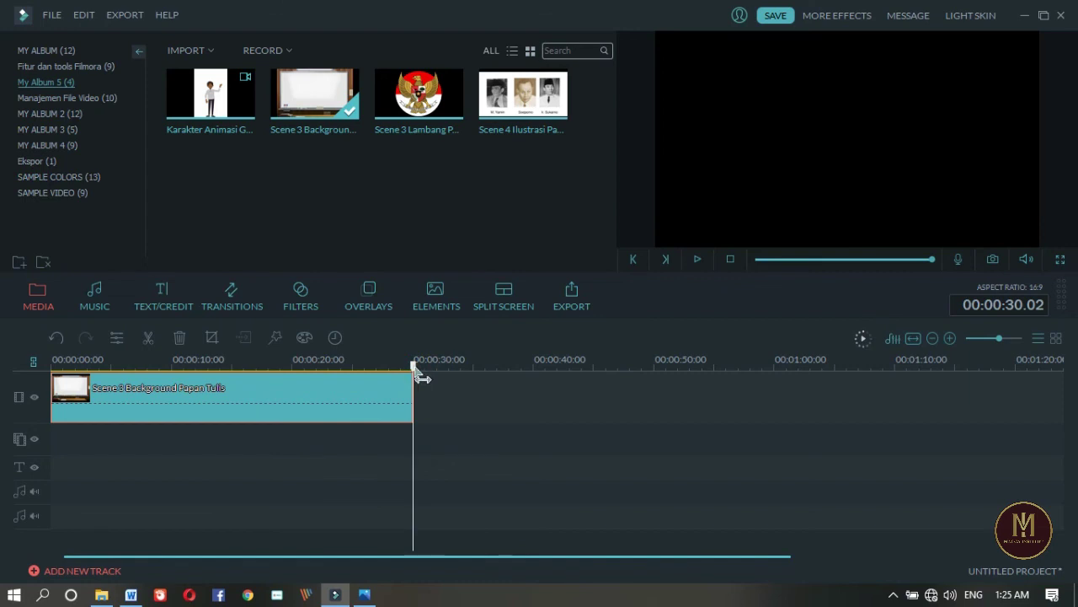
drag(414, 367, 274, 372)
click(213, 363)
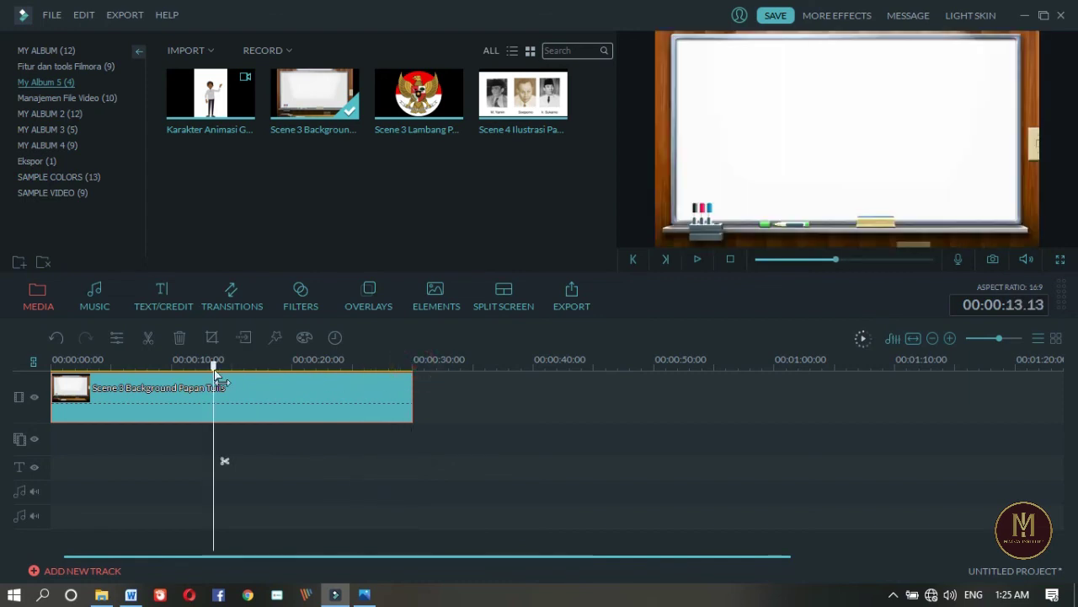